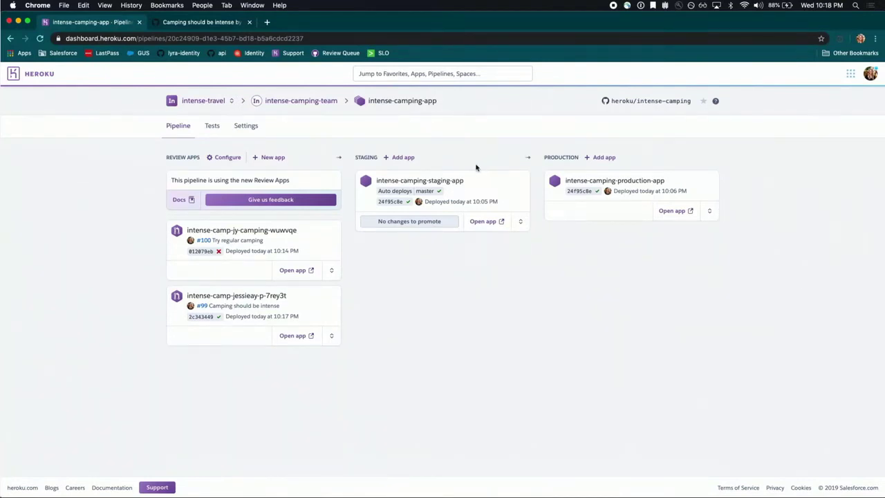
# - Check the automatic deployment configuration of intense-camping-staging-app and close it without changes
pyautogui.click(520, 222)
pyautogui.click(501, 237)
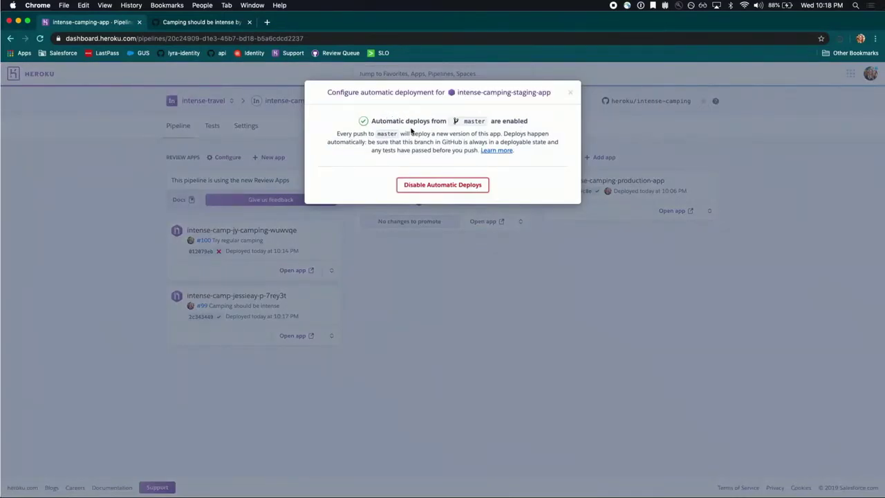
pyautogui.click(570, 92)
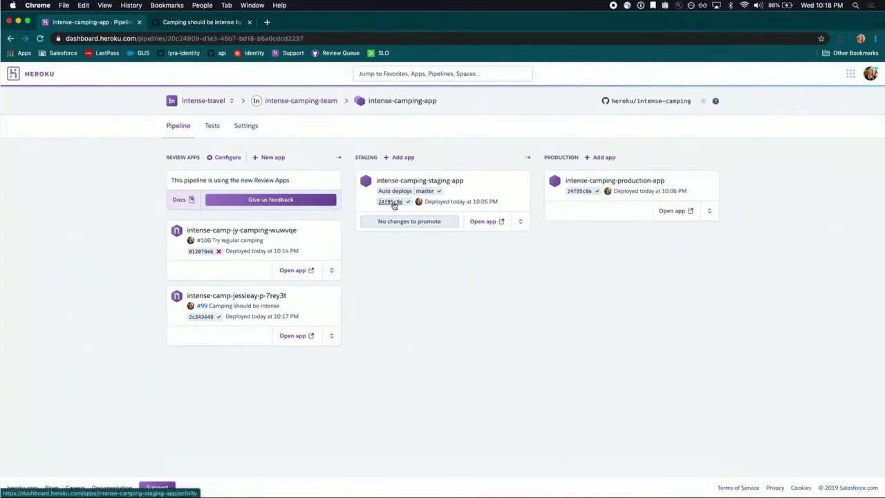
# - Open the live intense-camping-production-app site, look at its home page and close it
pyautogui.click(675, 212)
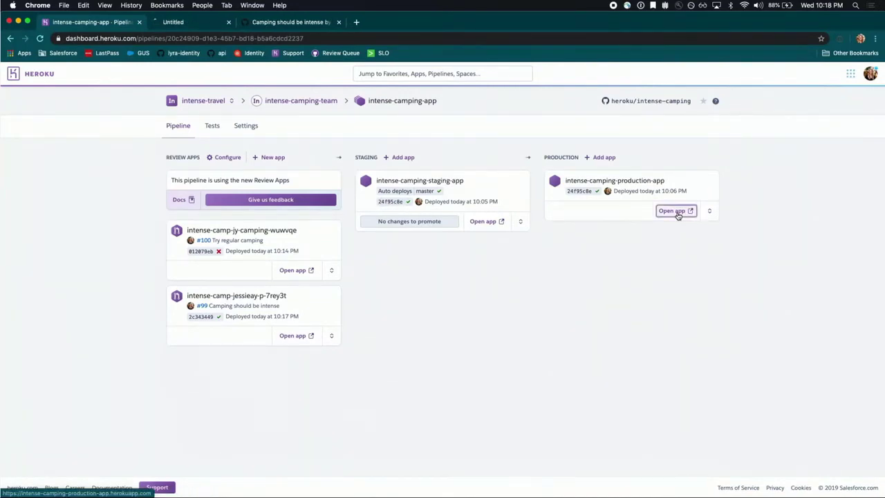
pyautogui.click(224, 26)
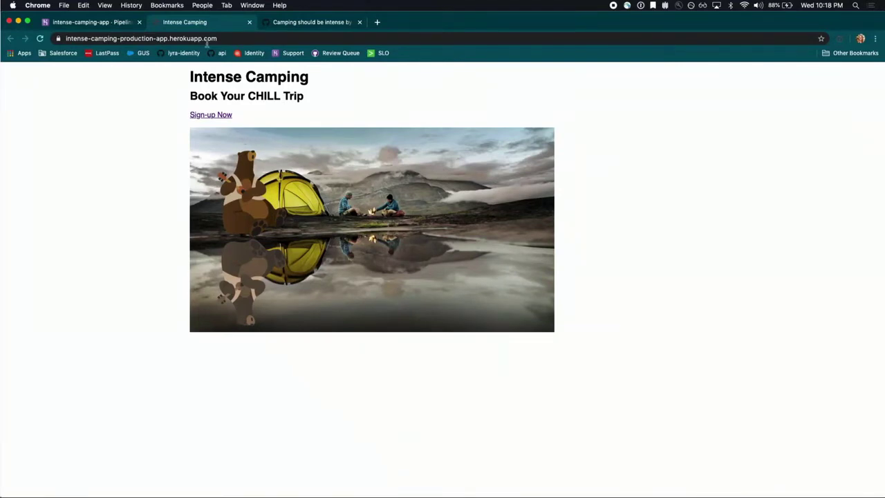
pyautogui.click(250, 22)
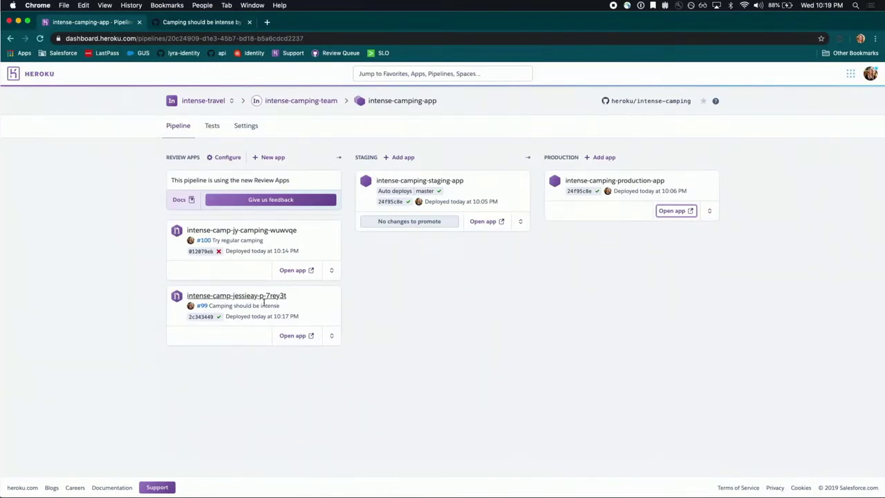
# - Open pull request #99 from its review app and examine the changes in index.test.js.snap and pages/index.js
pyautogui.click(204, 310)
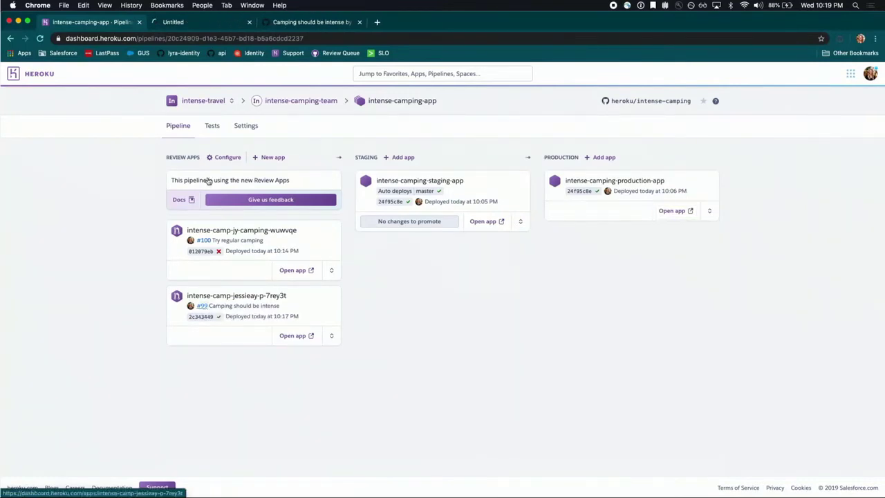
pyautogui.click(221, 25)
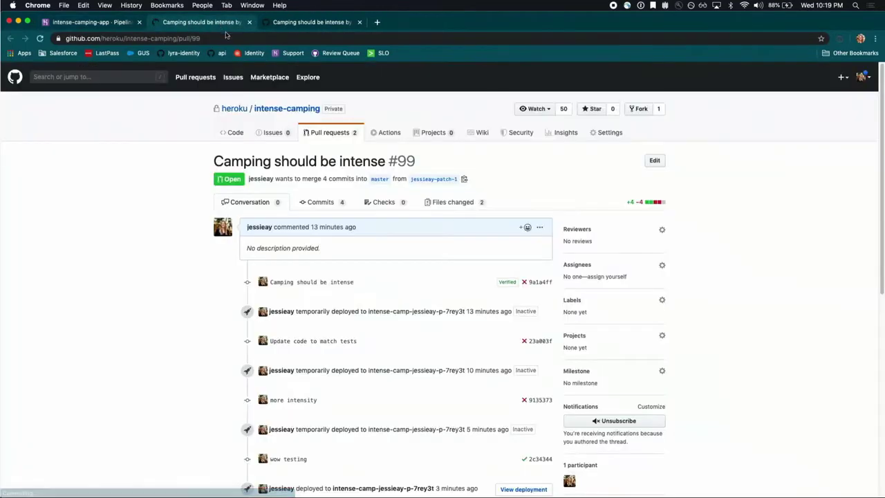
pyautogui.click(452, 202)
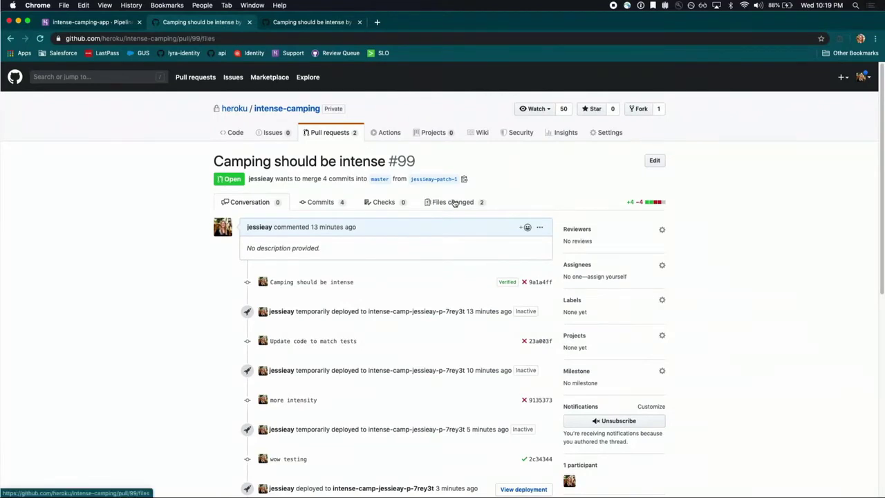
pyautogui.scroll(-2, 448, 202)
pyautogui.moveTo(319, 293); pyautogui.dragTo(345, 293)
pyautogui.scroll(-5, 345, 292)
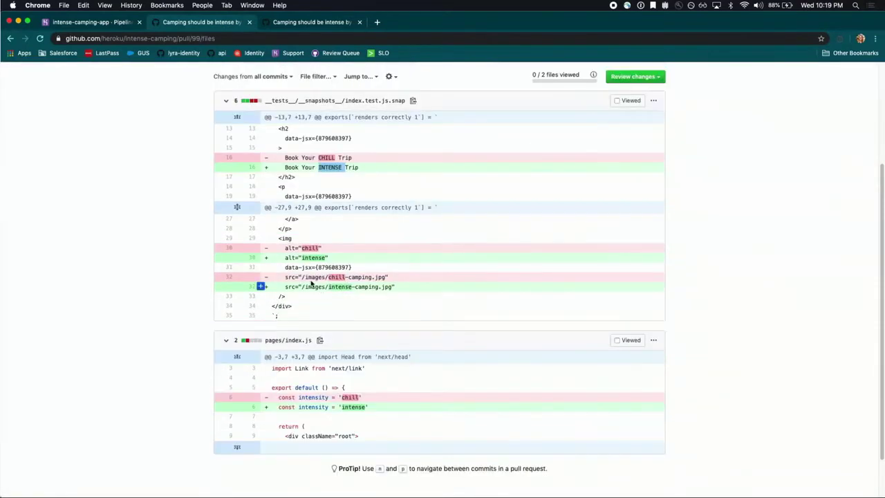
pyautogui.click(304, 258)
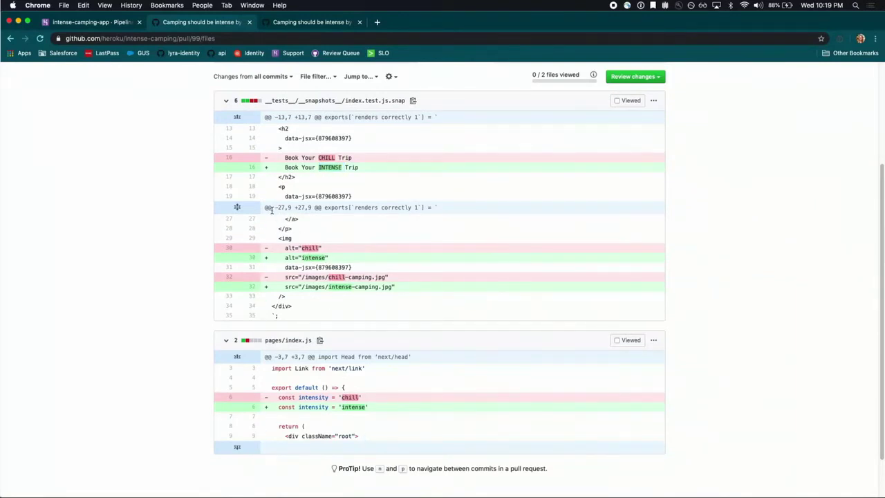
# - Return to the pull request's conversation, examine its deployment environments and checks, and view the deployed review app
pyautogui.scroll(3, 261, 208)
pyautogui.click(249, 108)
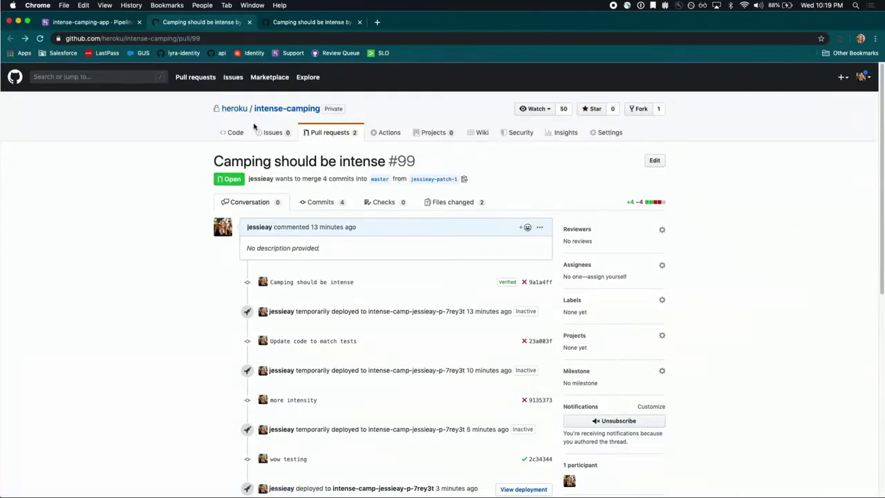
pyautogui.scroll(-1, 272, 167)
pyautogui.scroll(-6, 274, 173)
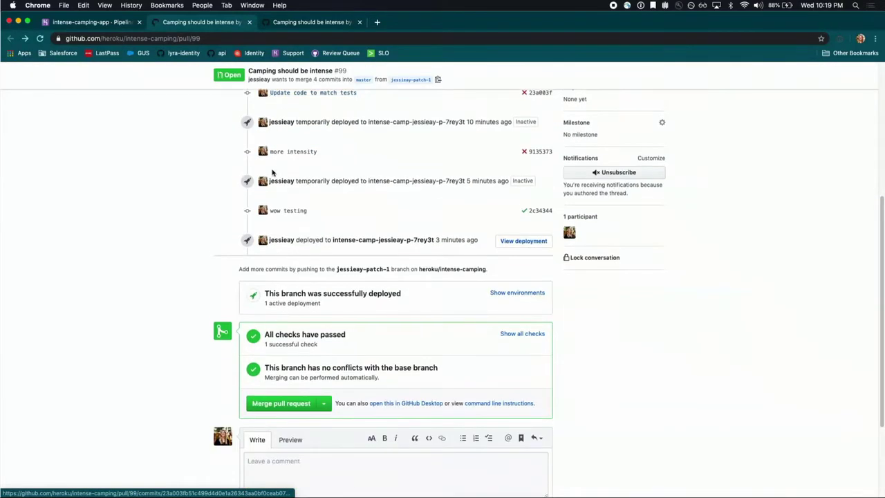
pyautogui.scroll(-1, 274, 173)
pyautogui.click(522, 287)
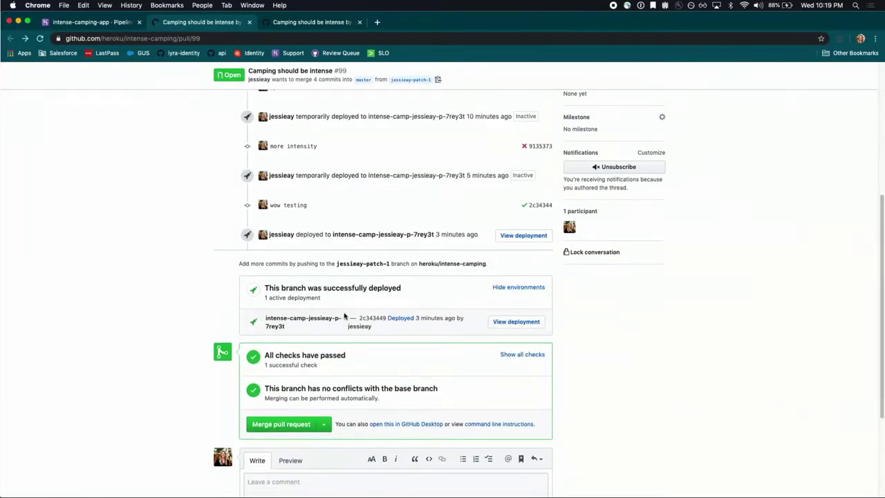
pyautogui.scroll(-3, 296, 319)
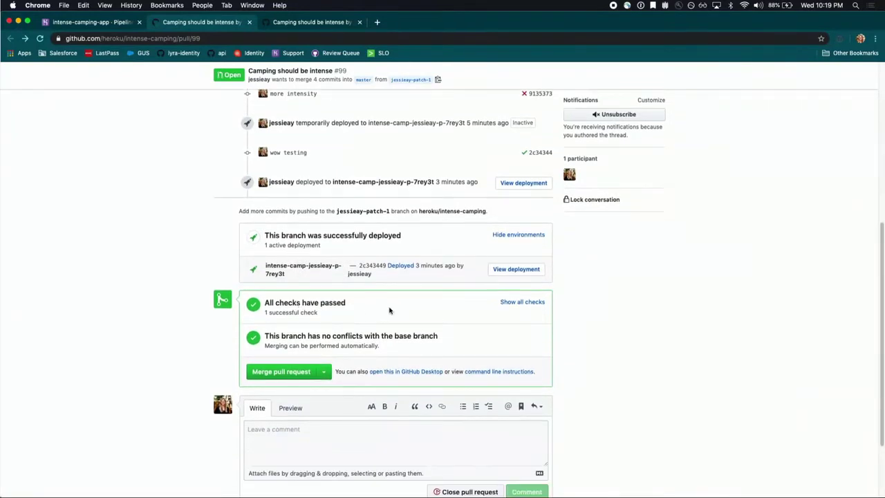
pyautogui.click(514, 305)
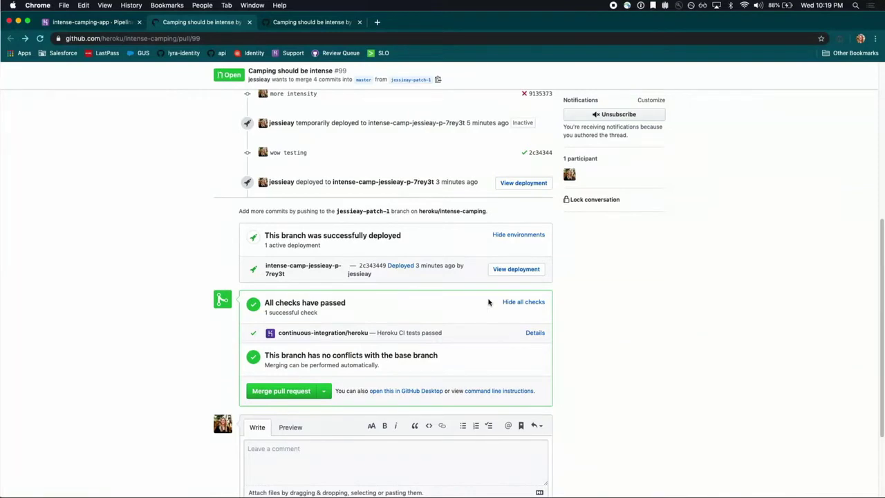
pyautogui.click(518, 271)
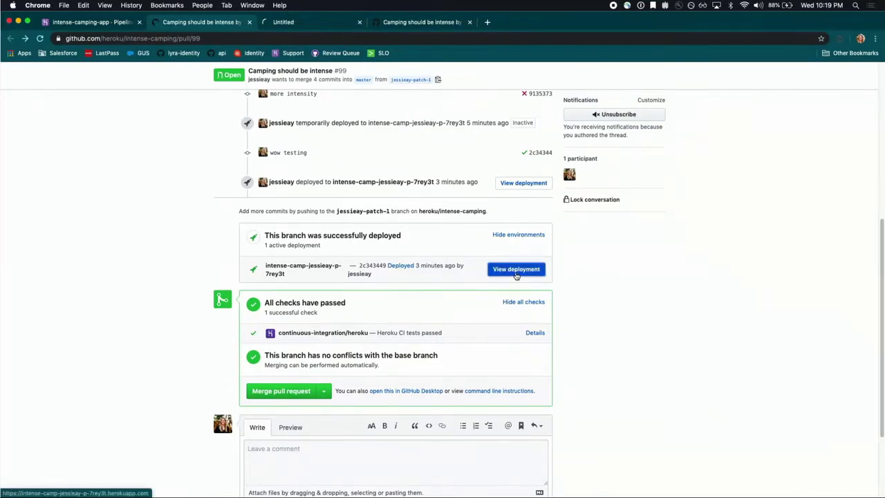
pyautogui.click(322, 26)
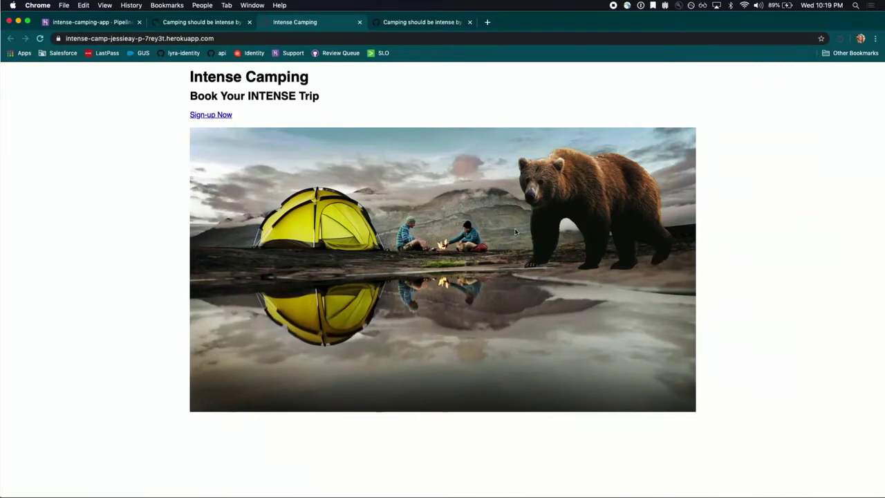
# - Comment "LGTM!" on pull request #99 and merge it into master
pyautogui.click(211, 23)
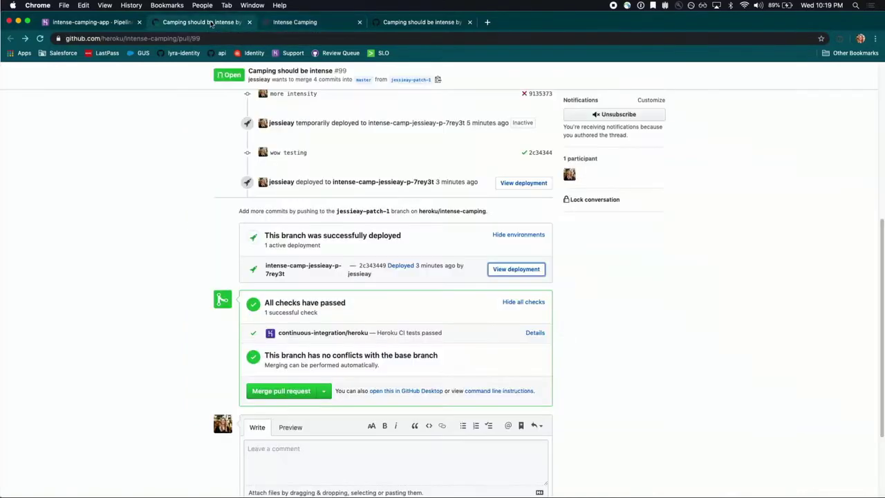
pyautogui.click(345, 464)
pyautogui.write('LGTM!')
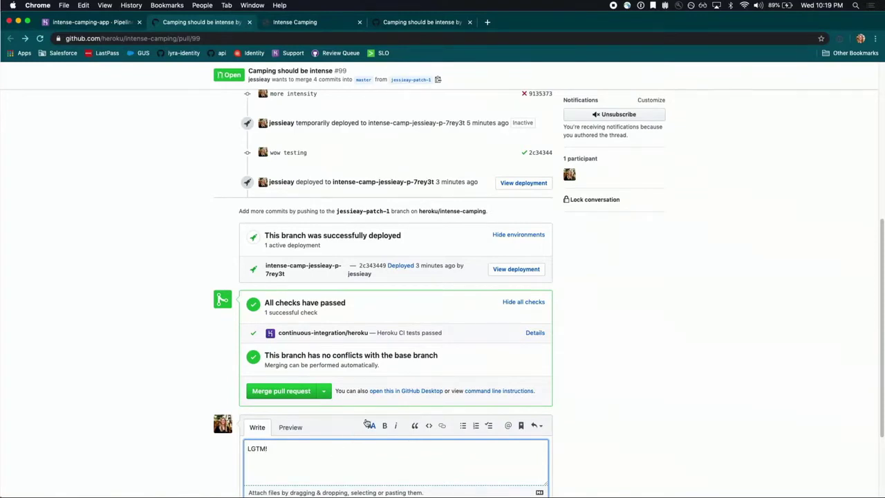
pyautogui.scroll(-5, 334, 442)
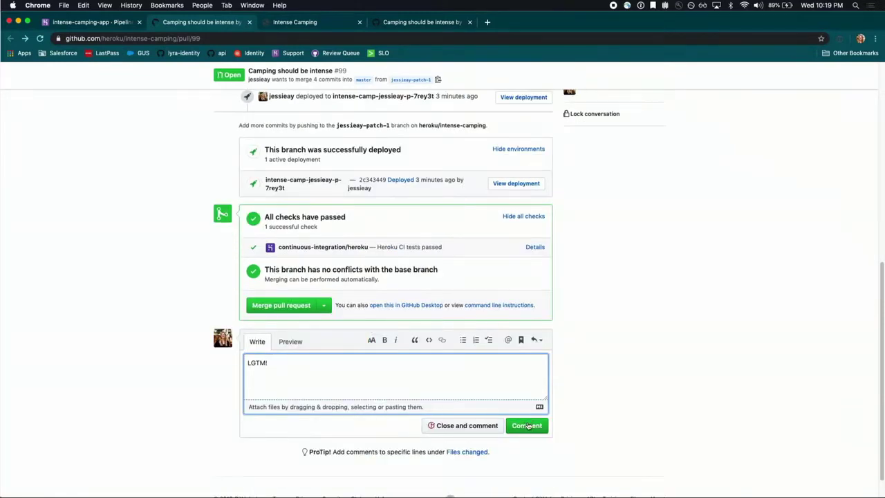
pyautogui.click(529, 425)
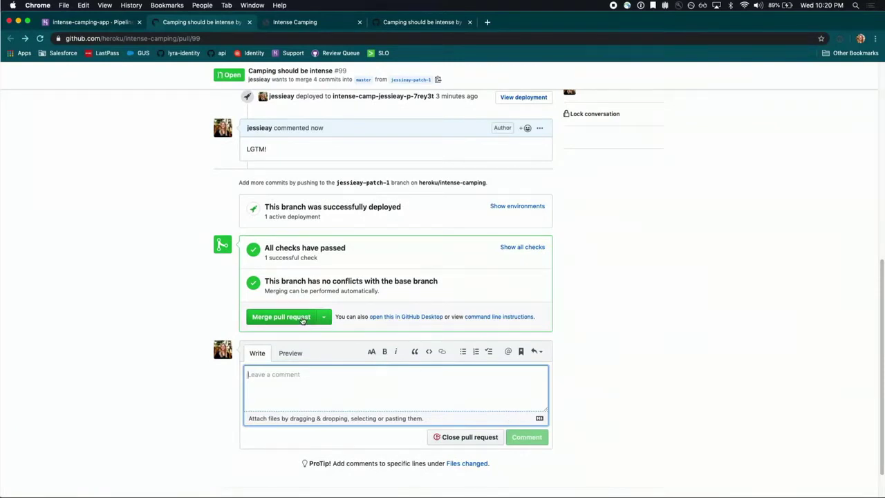
pyautogui.click(303, 319)
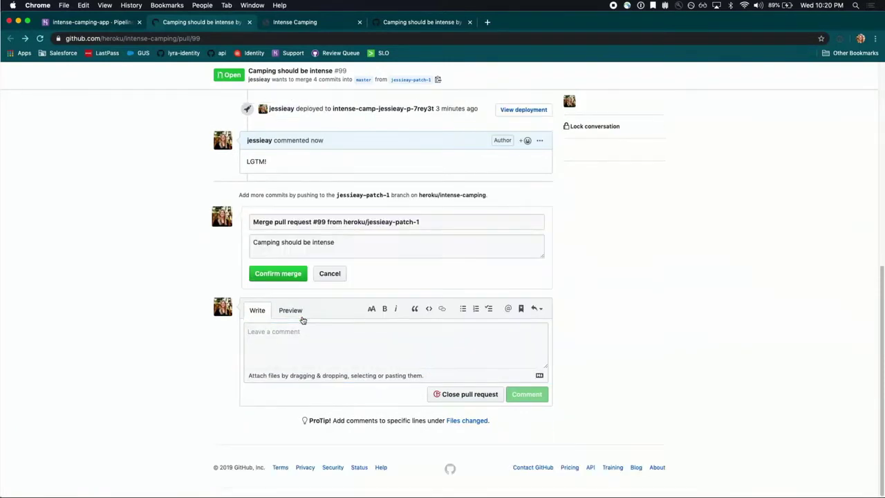
pyautogui.click(291, 275)
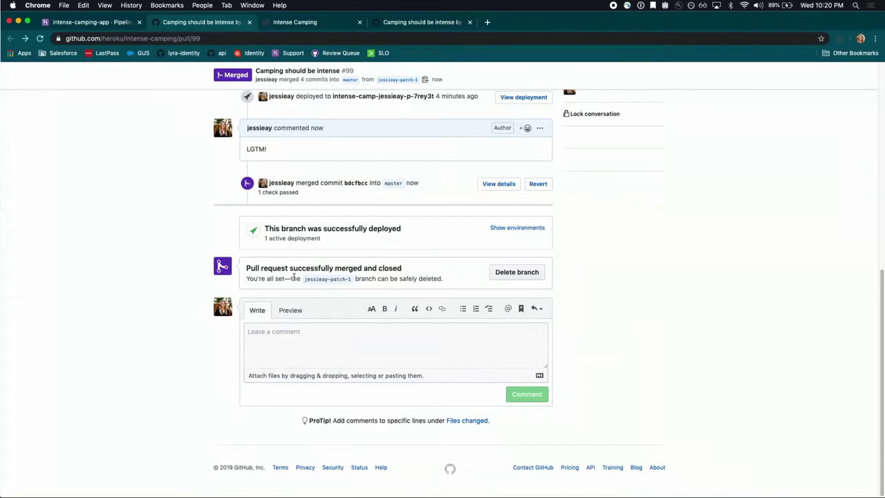
# - Refresh the Heroku pipeline, open the staging app's continuous-integration/heroku check and examine the output of its test run
pyautogui.click(88, 22)
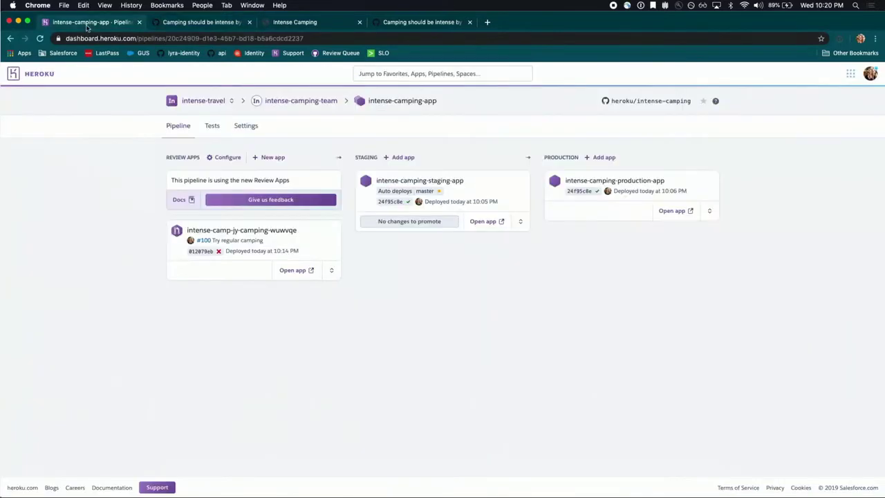
pyautogui.click(40, 38)
pyautogui.moveTo(439, 192)
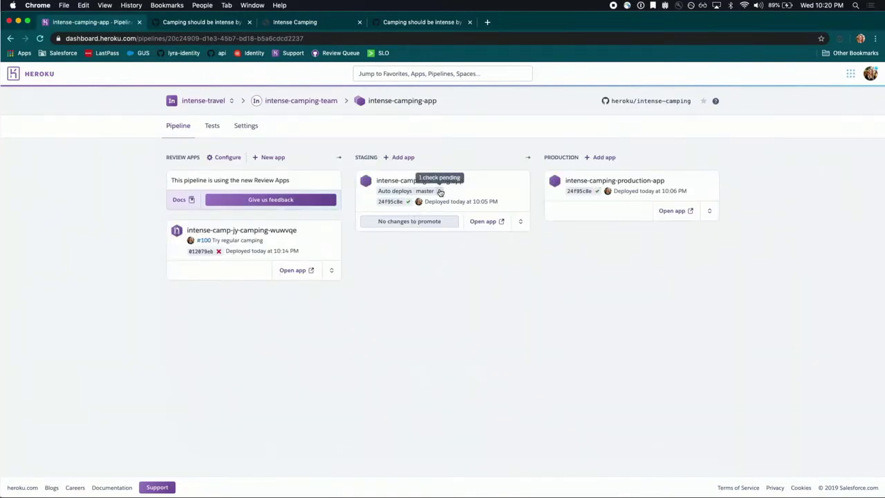
pyautogui.click(441, 193)
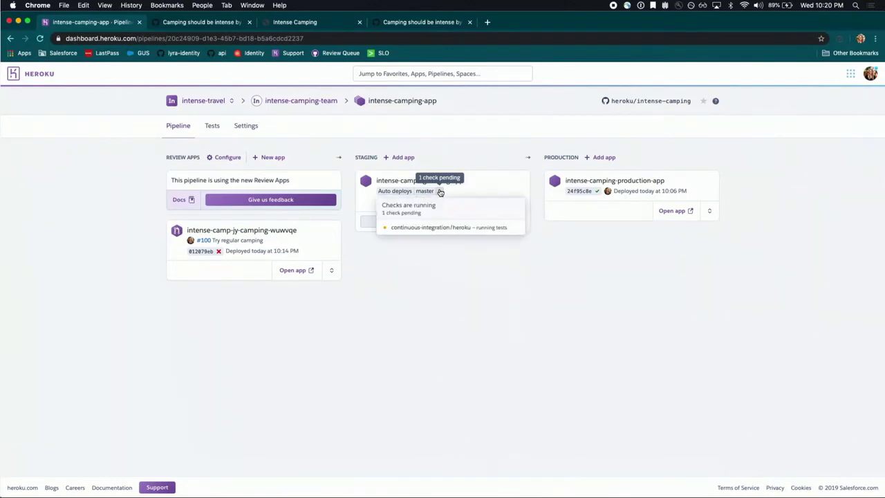
pyautogui.click(447, 228)
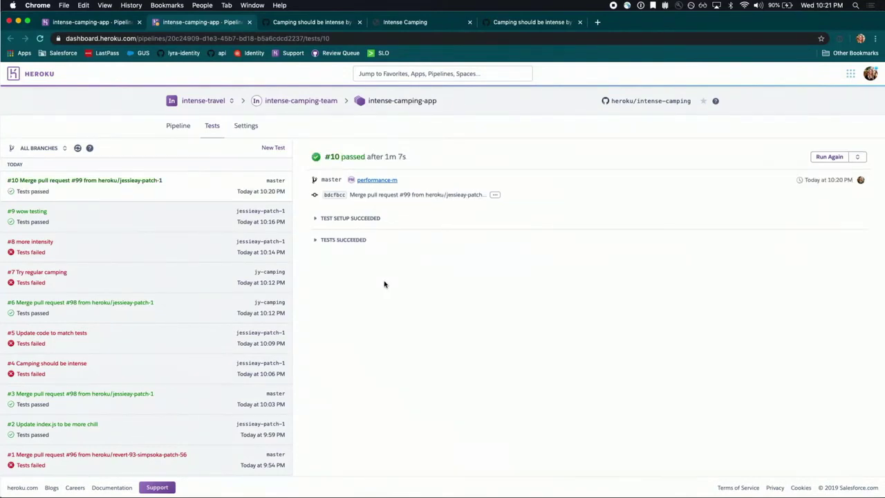
pyautogui.click(316, 240)
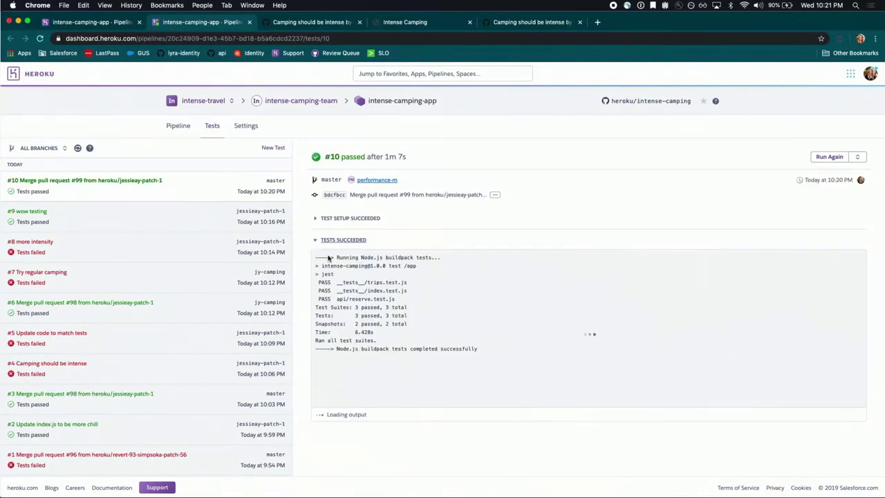
pyautogui.moveTo(336, 349); pyautogui.dragTo(480, 352)
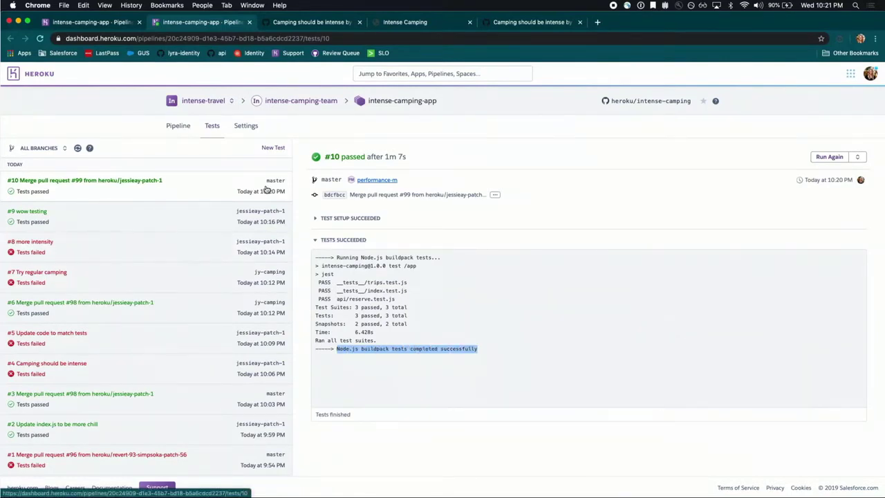
# - Return to the pipeline overview and view the staging app's site in a new tab
pyautogui.click(82, 21)
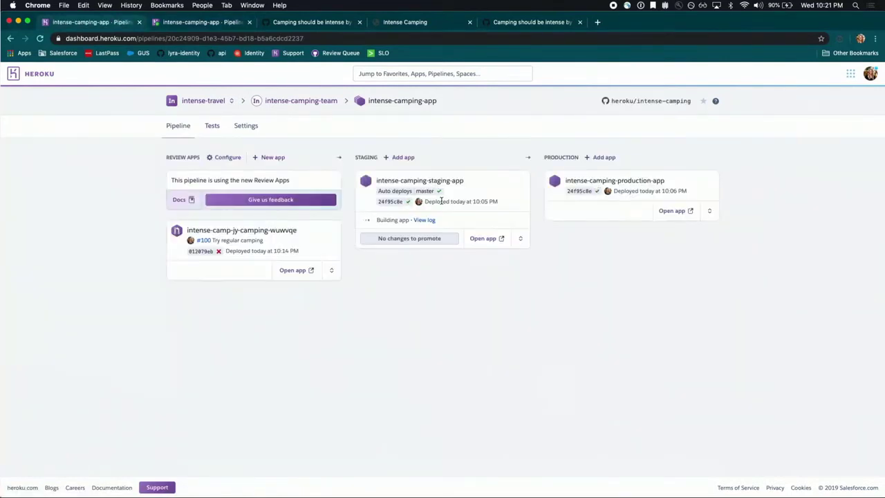
pyautogui.rightClick(490, 239)
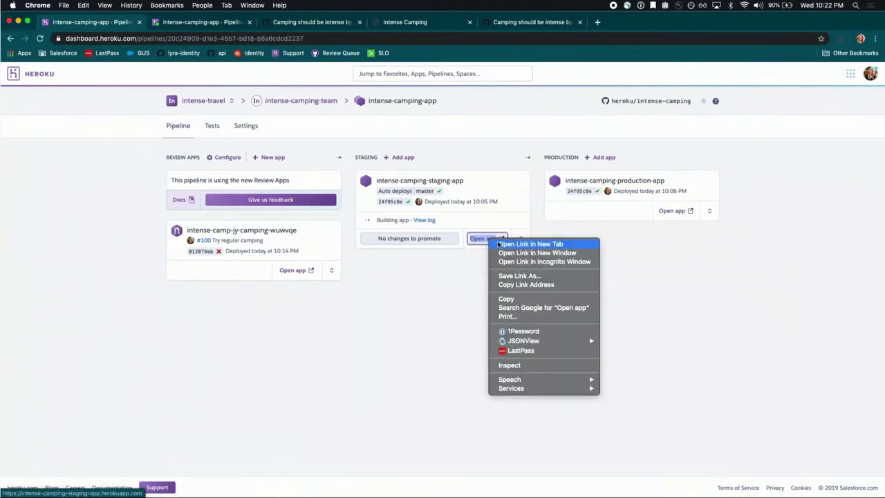
pyautogui.click(500, 245)
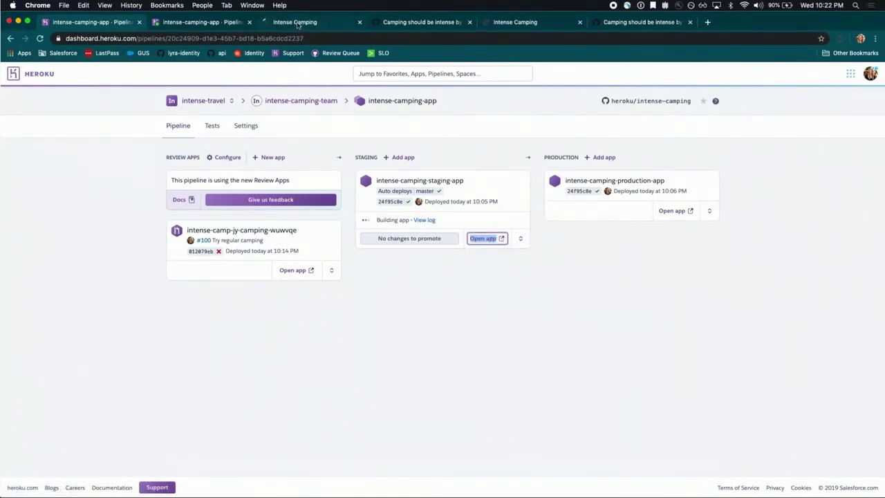
pyautogui.click(298, 23)
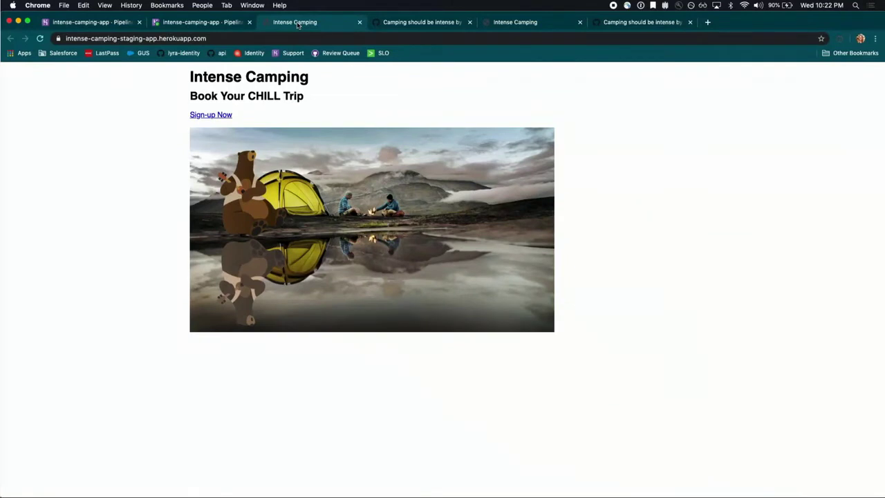
# - Return to the intense-camping-app pipeline, open the newly deployed staging app in a new tab and view its site
pyautogui.click(118, 23)
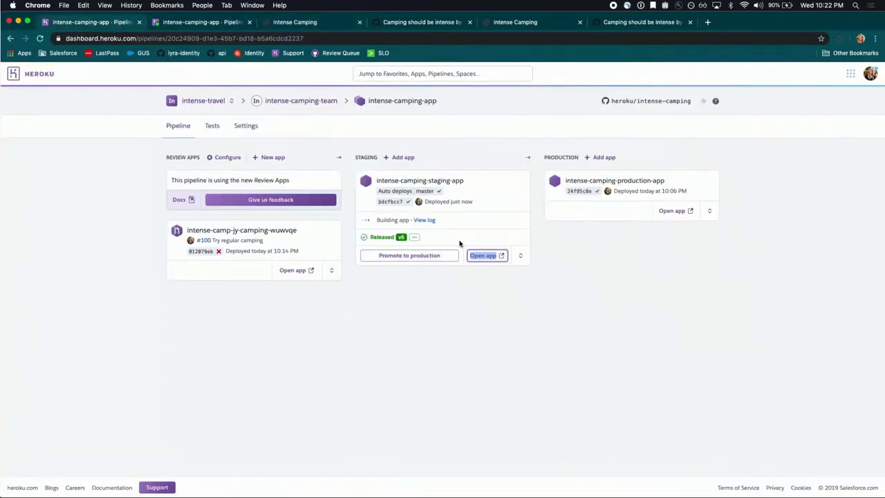
pyautogui.rightClick(486, 256)
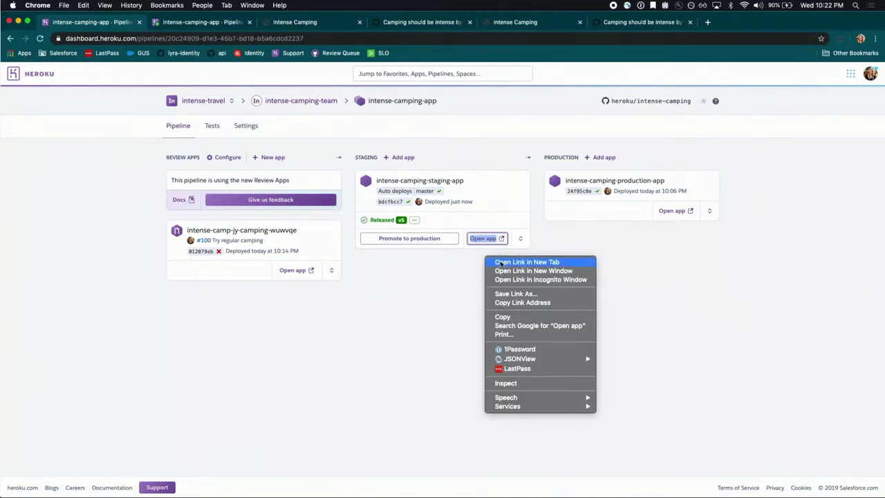
pyautogui.click(501, 263)
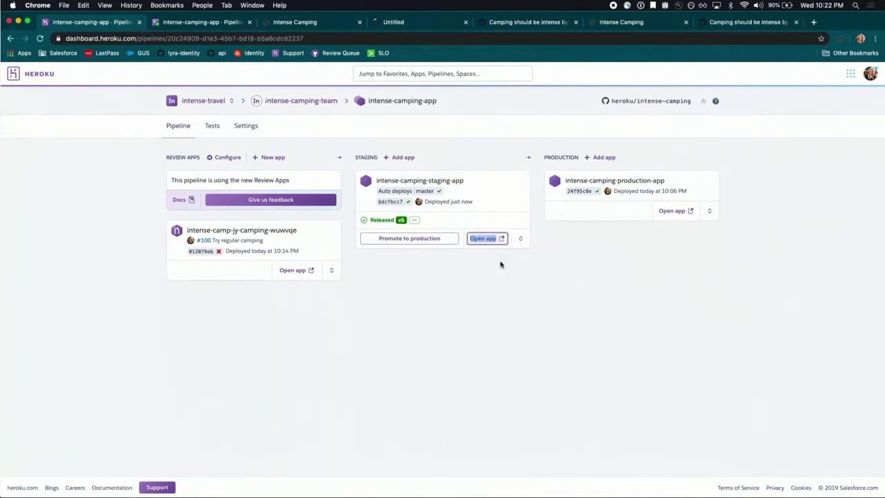
pyautogui.click(408, 23)
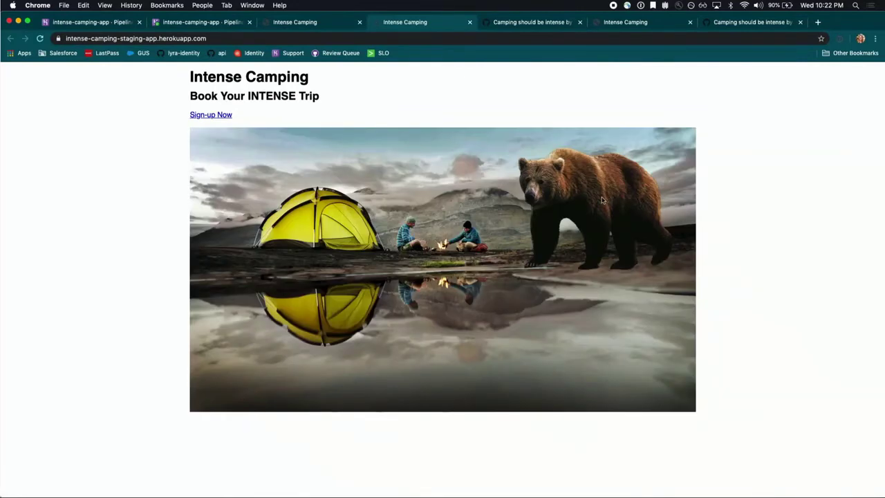
# - Promote intense-camping-staging-app to production in the intense-camping-app pipeline
pyautogui.click(100, 26)
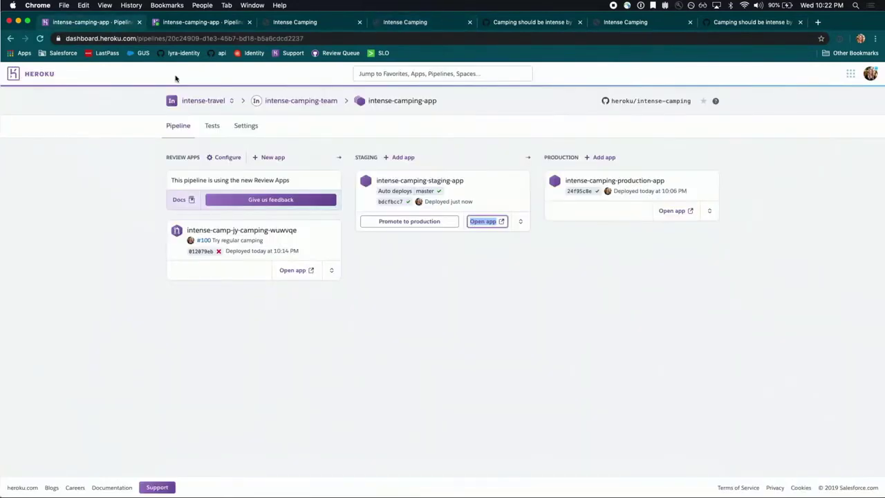
pyautogui.click(408, 222)
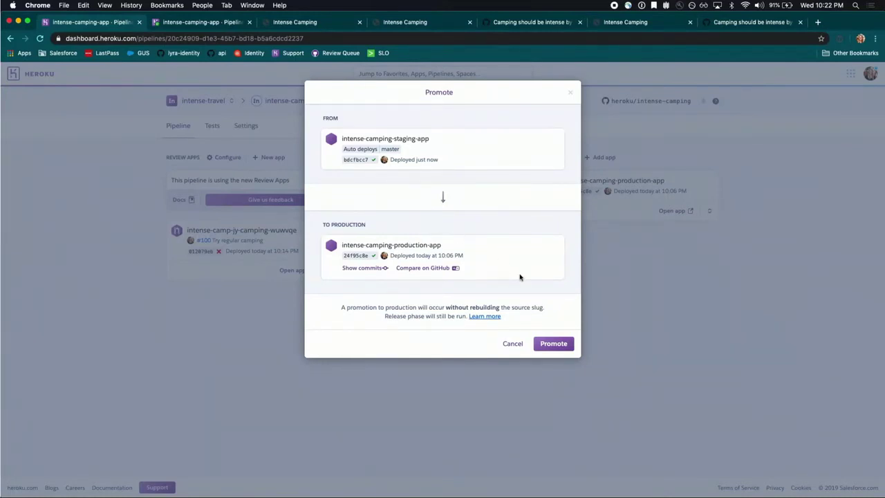
pyautogui.click(554, 344)
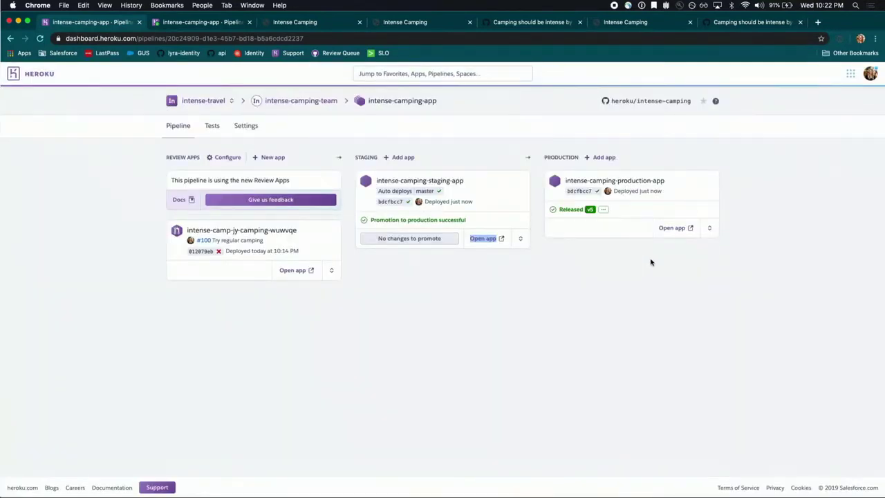
# - Open intense-camping-production-app in a new tab and view its site
pyautogui.rightClick(682, 229)
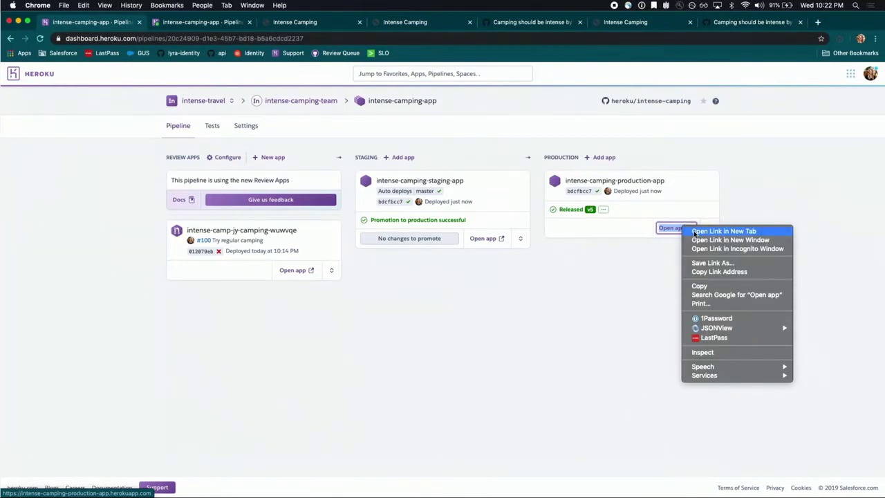
pyautogui.click(694, 232)
pyautogui.click(510, 28)
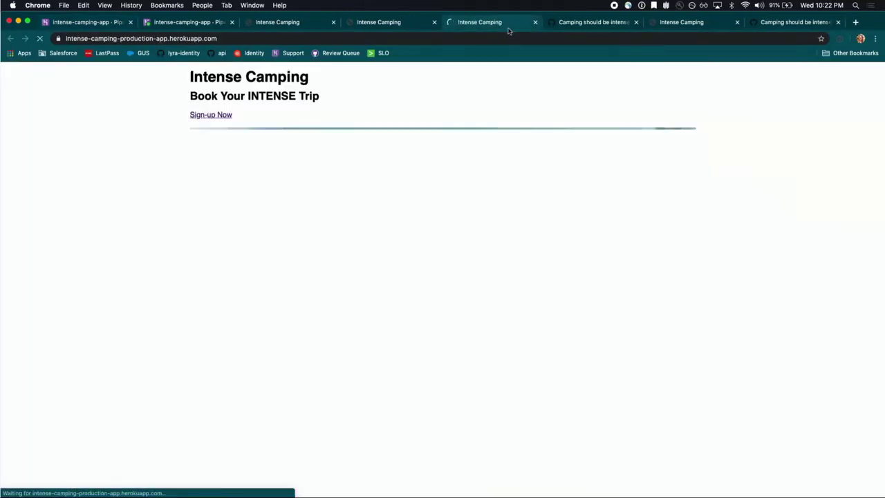
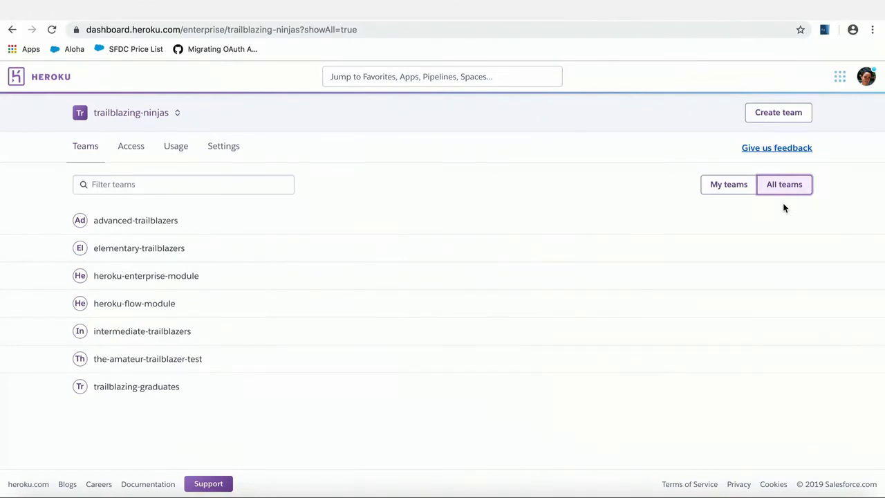
# - View the form for creating a team in the trailblazing-ninjas enterprise account and close it without creating one
pyautogui.click(780, 116)
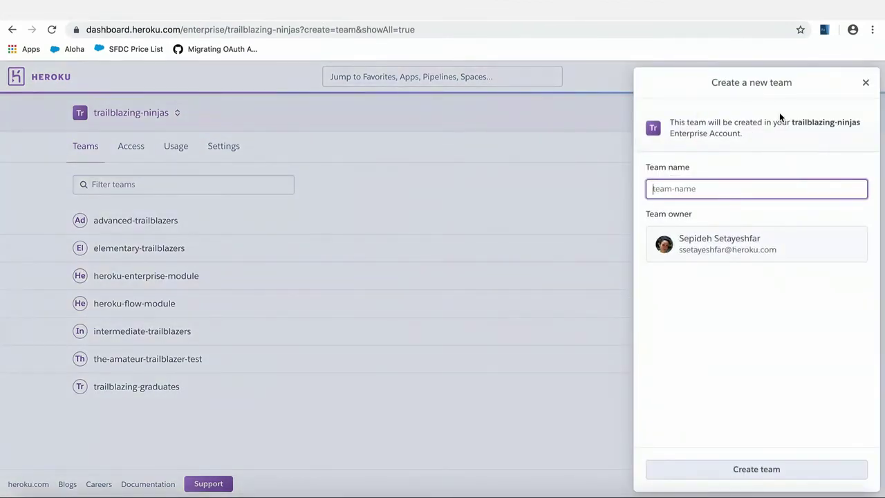
pyautogui.click(866, 85)
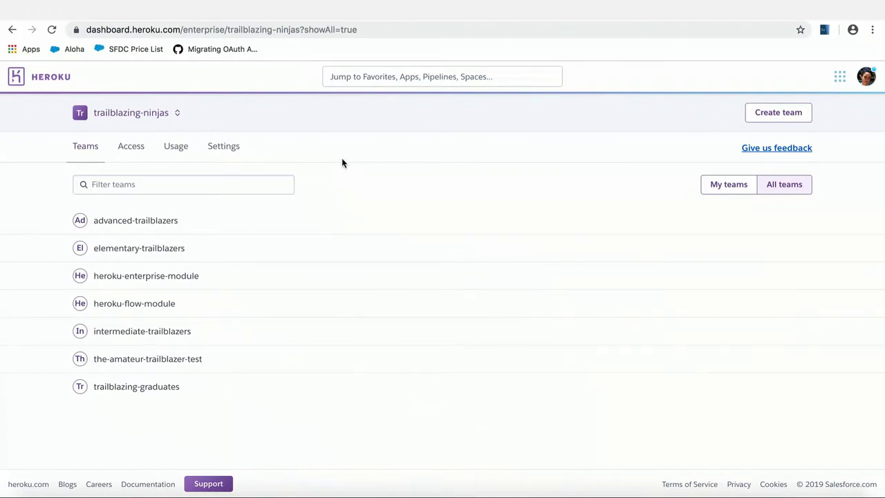
# - Examine the trailblazing-ninjas account's user access list, including each user's permissions and security status
pyautogui.click(130, 147)
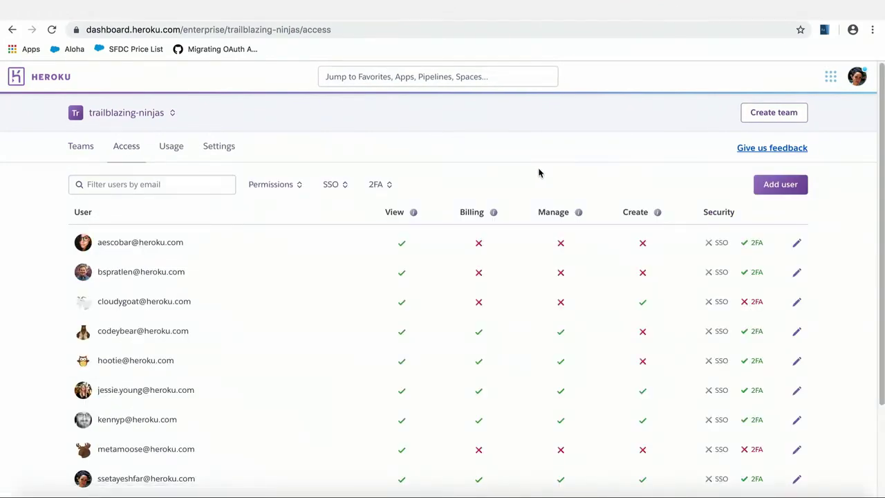
pyautogui.scroll(-2, 540, 172)
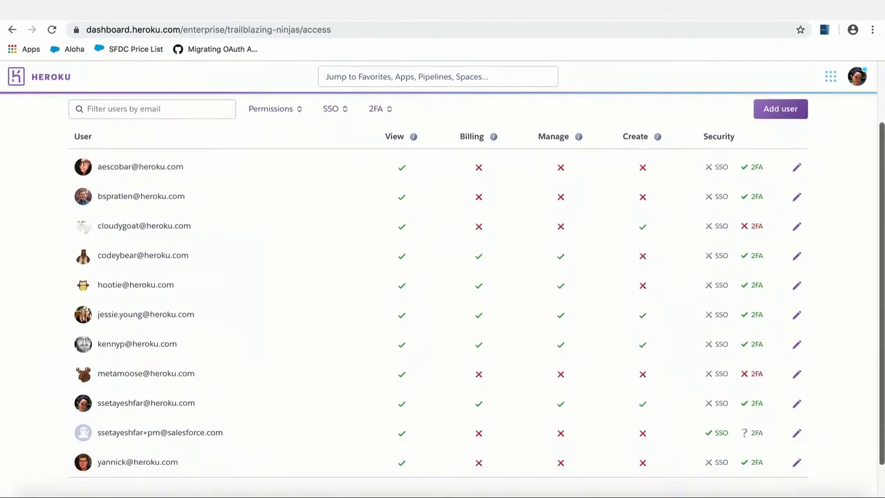
pyautogui.scroll(-1, 442, 293)
pyautogui.scroll(2, 442, 293)
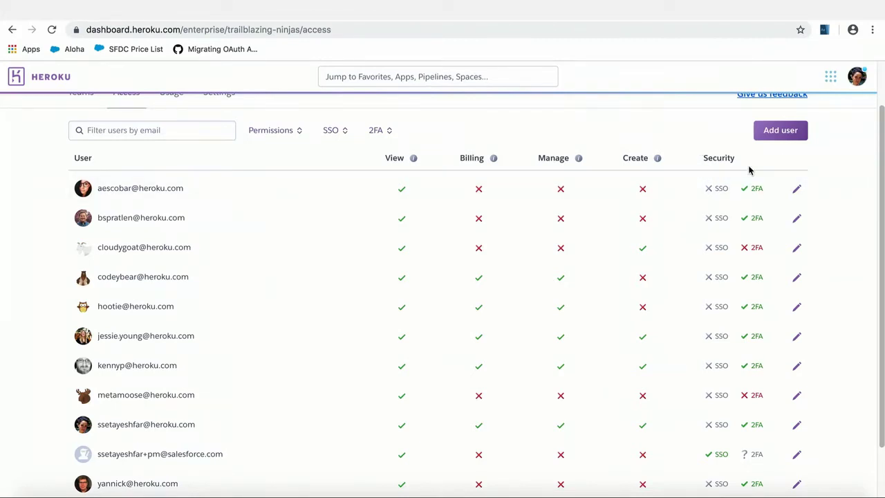
pyautogui.moveTo(883, 133); pyautogui.dragTo(881, 86)
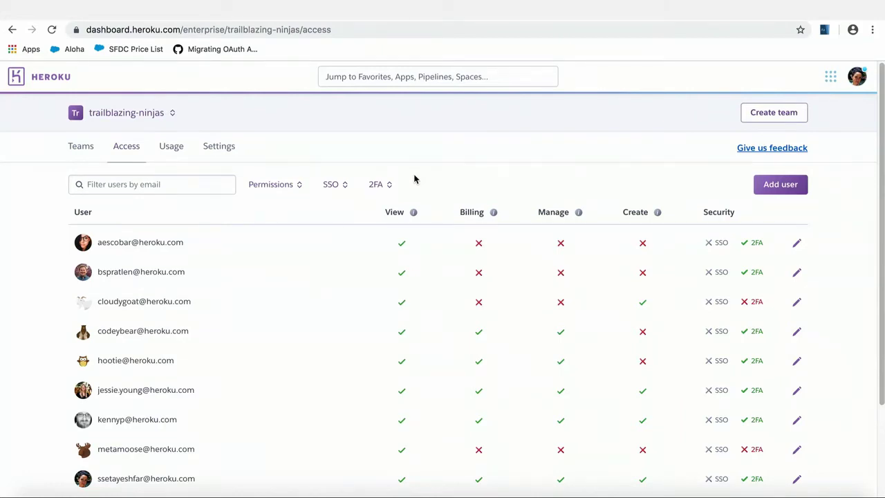
# - Filter the access list to users with 2FA disabled, and clear the filter after viewing them
pyautogui.click(390, 186)
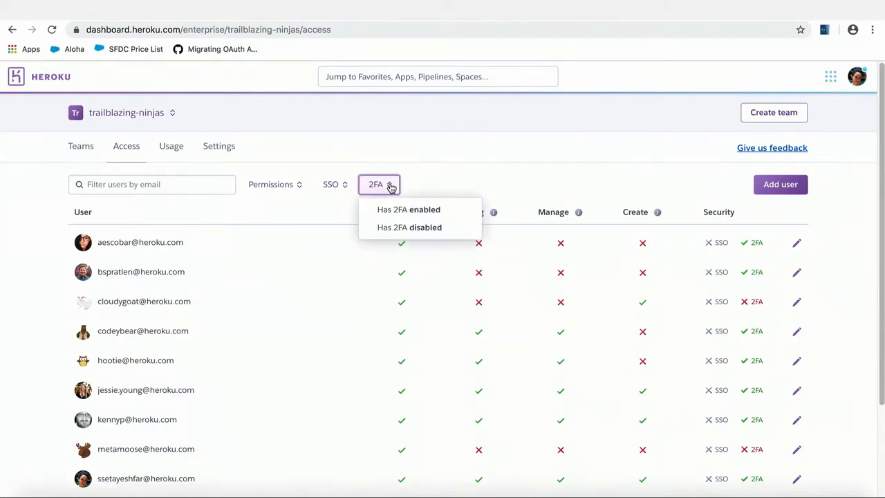
pyautogui.click(393, 229)
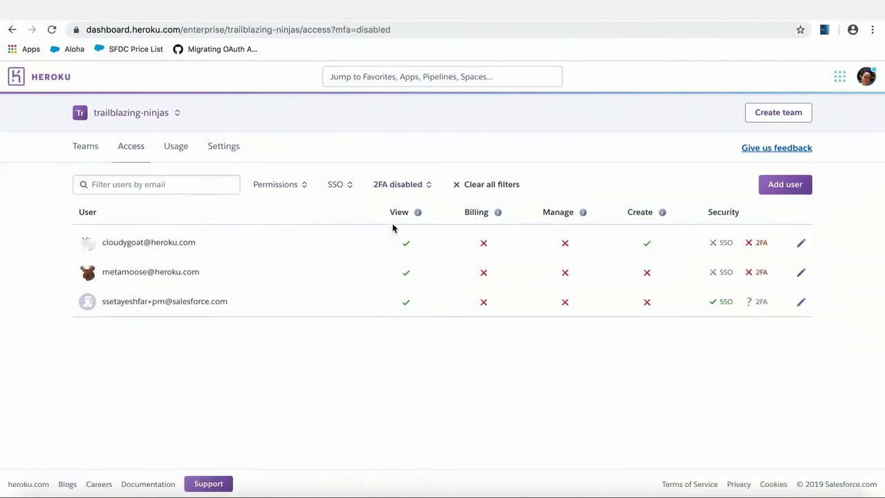
pyautogui.click(488, 186)
# - Filter the access list to users with Manage permission, and clear the filter after viewing them
pyautogui.click(296, 188)
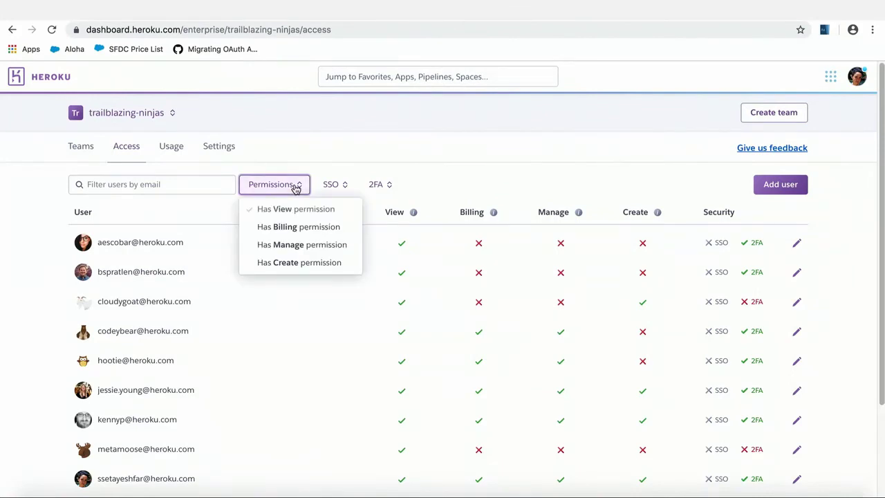
pyautogui.click(289, 246)
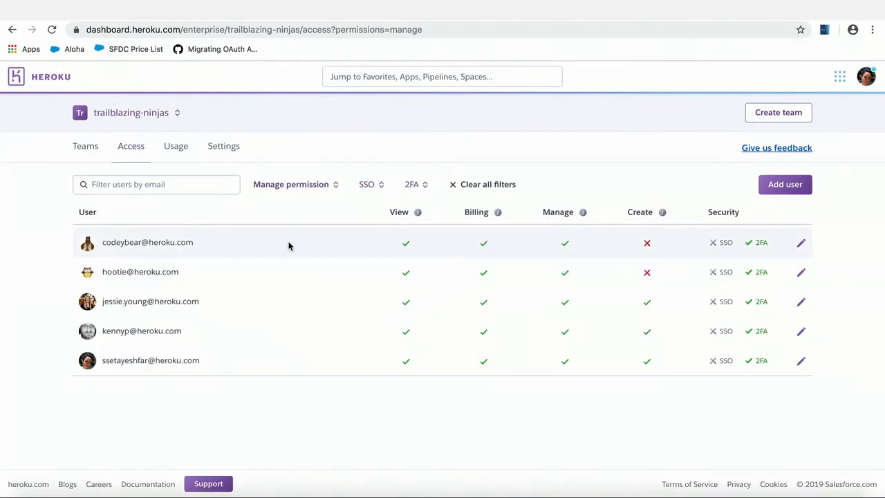
pyautogui.click(485, 190)
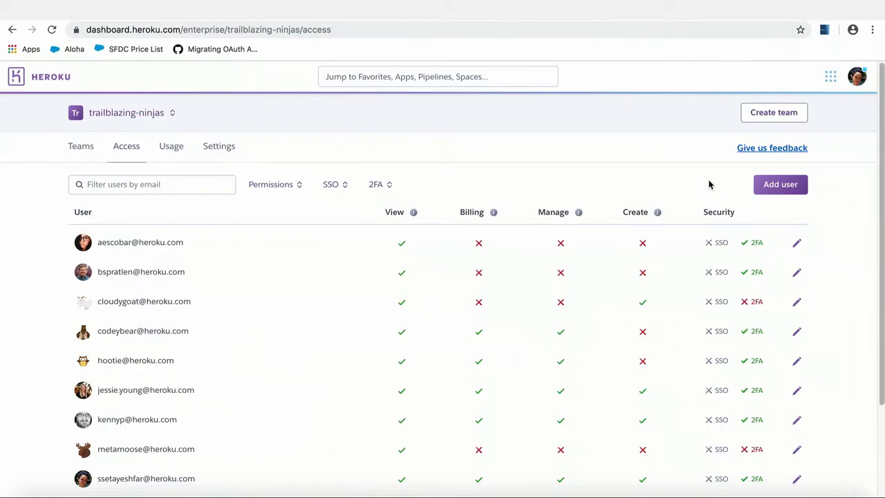
# - View the form for adding a user to the enterprise account and cancel it without adding anyone
pyautogui.click(788, 185)
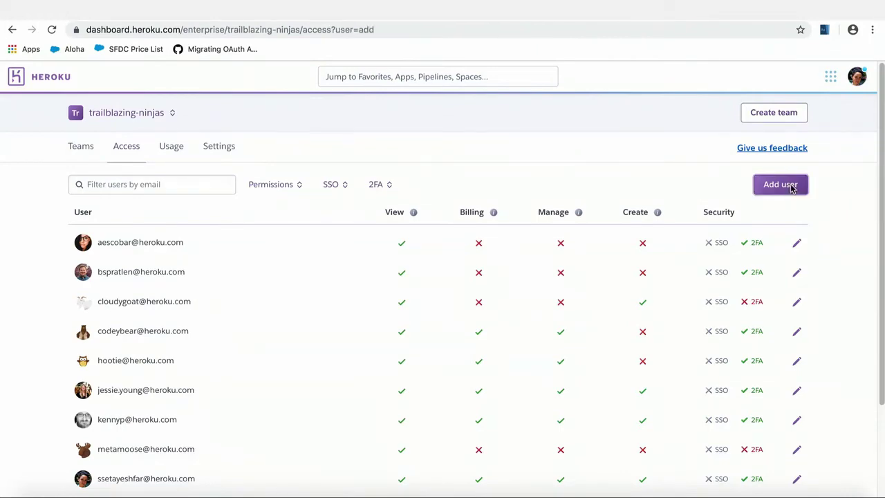
pyautogui.click(726, 470)
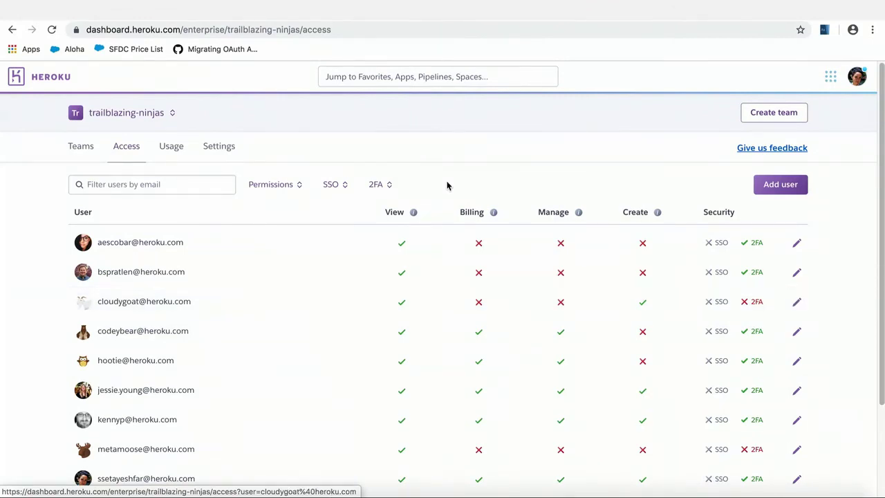
# - Examine the audit log export and Single Sign-On sections in the trailblazing-ninjas account's settings
pyautogui.click(215, 148)
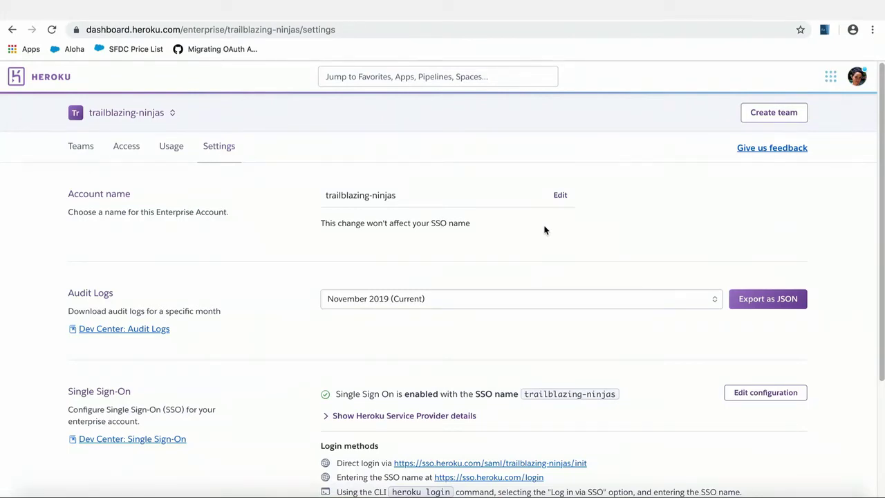
pyautogui.scroll(-3, 881, 145)
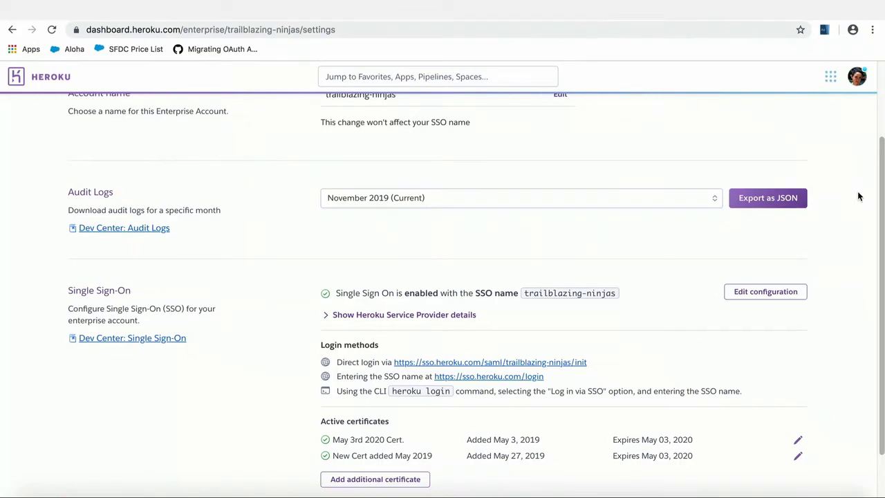
pyautogui.scroll(-2, 882, 200)
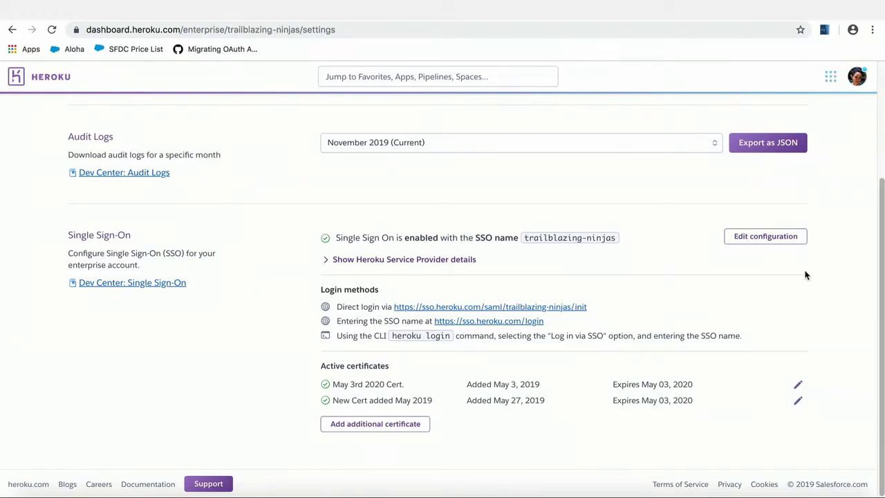
# - Open the account's SSO configuration, examine its identity provider URLs and certificates, and cancel without saving
pyautogui.click(785, 238)
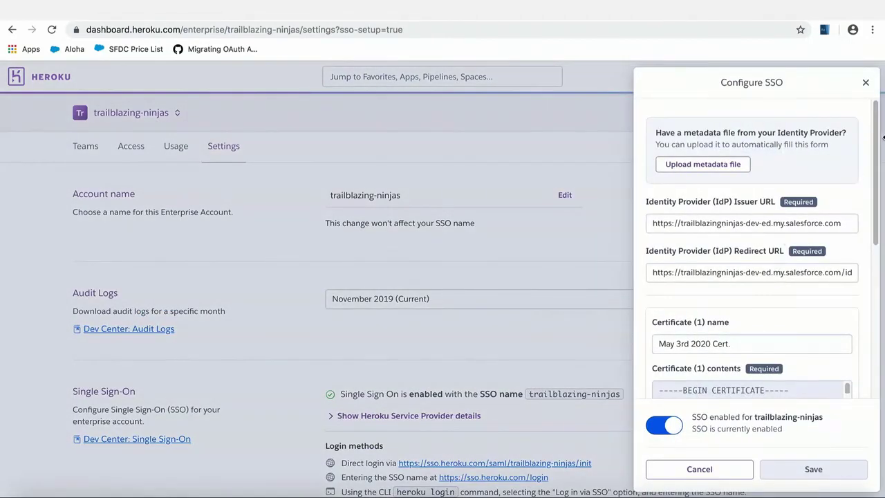
pyautogui.scroll(-1, 876, 119)
pyautogui.moveTo(876, 119); pyautogui.dragTo(870, 282)
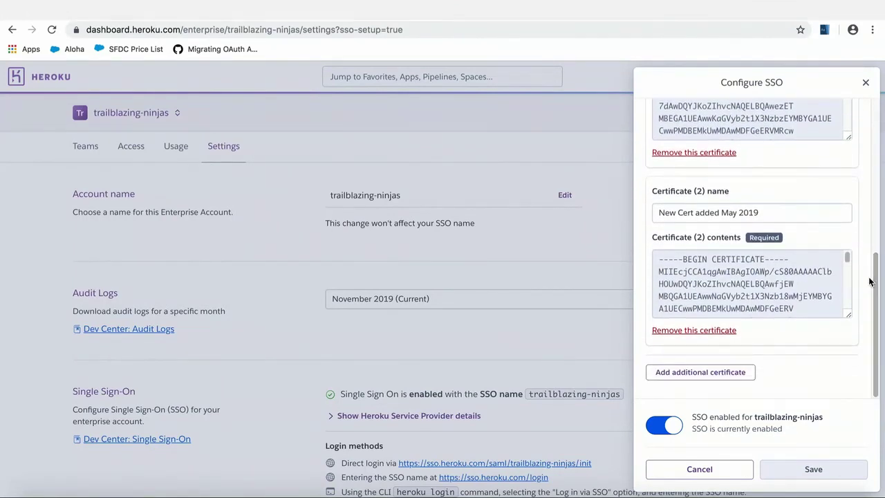
pyautogui.click(700, 470)
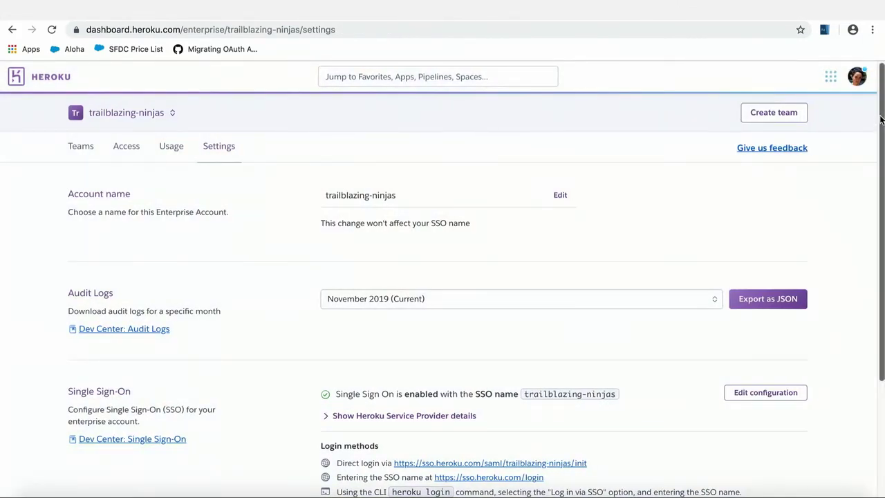
pyautogui.moveTo(882, 120); pyautogui.dragTo(879, 263)
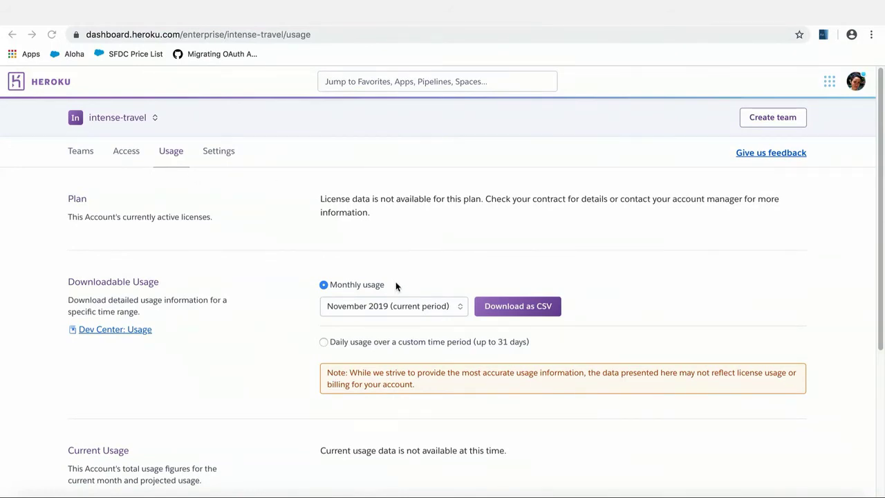
# - View the daily usage download options for a custom time period in intense-travel, and switch back to monthly usage
pyautogui.click(325, 343)
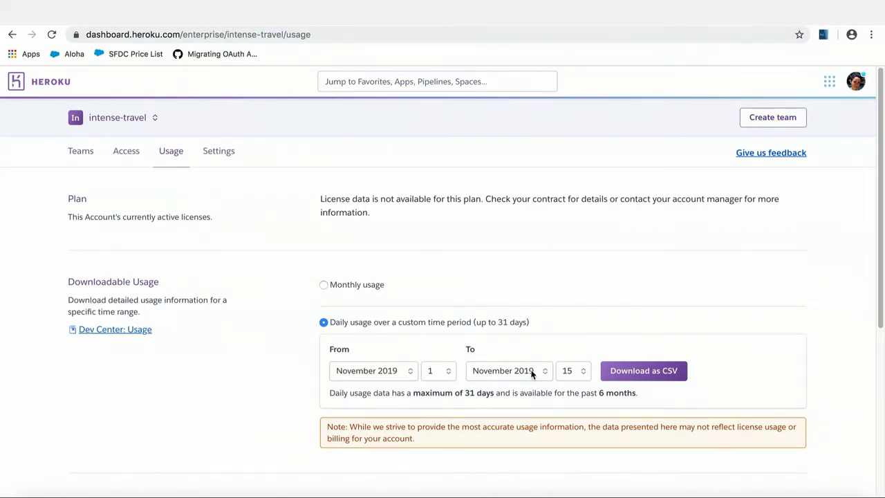
pyautogui.click(324, 286)
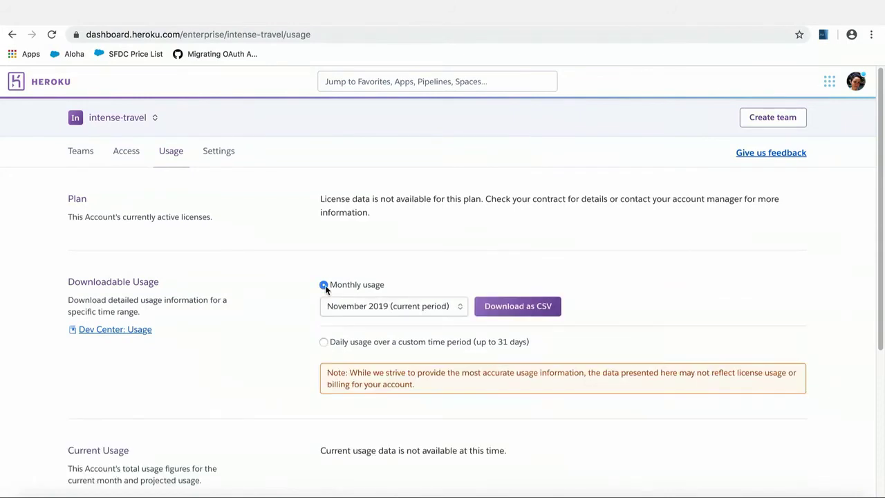
# - Download intense-travel's October 2019 monthly usage as a CSV and open the downloaded file
pyautogui.click(403, 309)
pyautogui.click(394, 314)
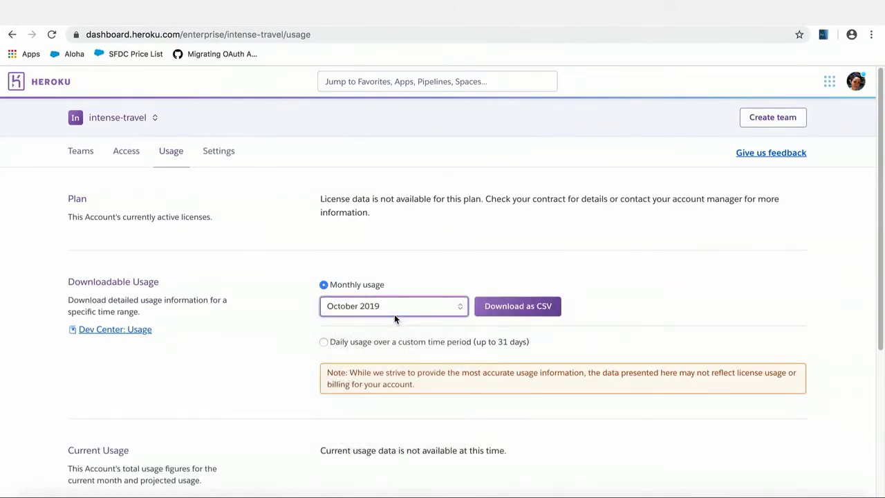
pyautogui.click(517, 310)
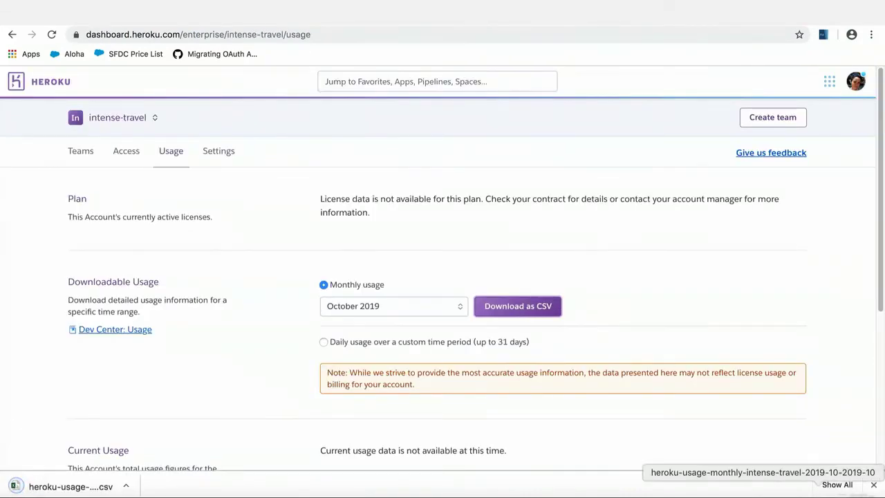
pyautogui.click(69, 486)
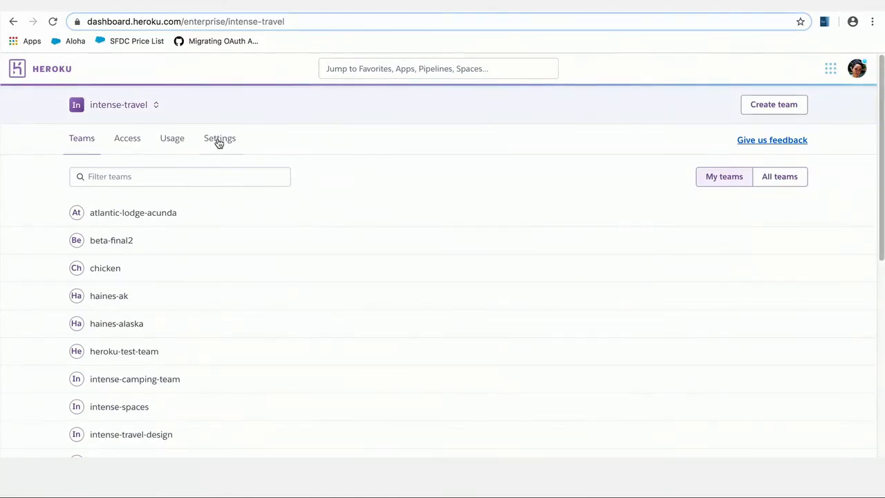
# - Export intense-travel's November 2019 audit log as JSON from the account settings and switch to the formatted log in Visual Studio Code
pyautogui.click(220, 139)
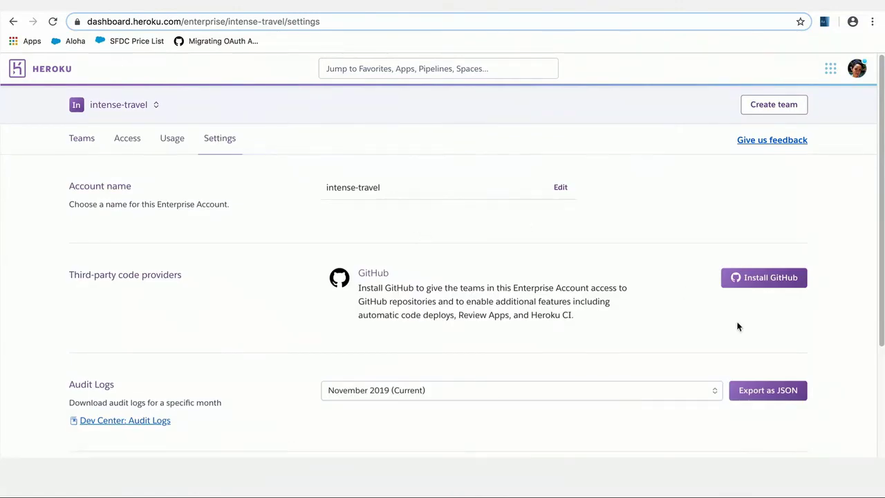
pyautogui.click(771, 393)
pyautogui.press('super+Tab')
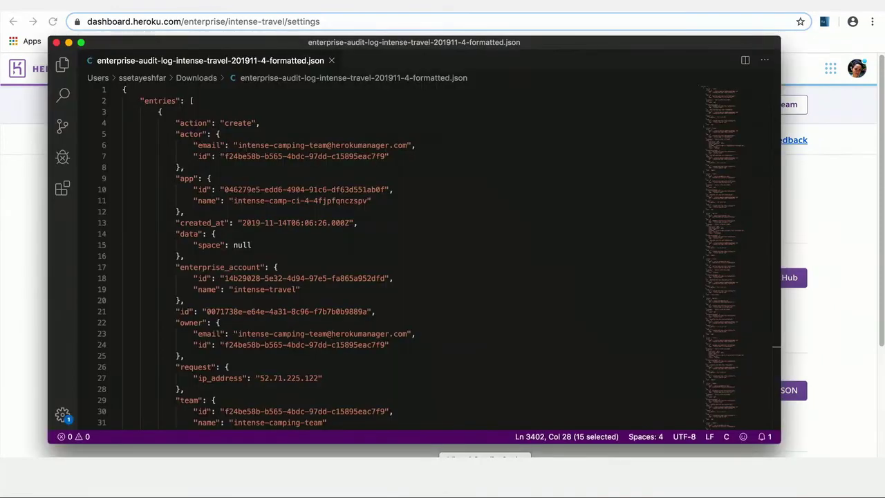
# - Search the audit log for the entry containing "type": "space"
pyautogui.click(574, 118)
pyautogui.press('super+f')
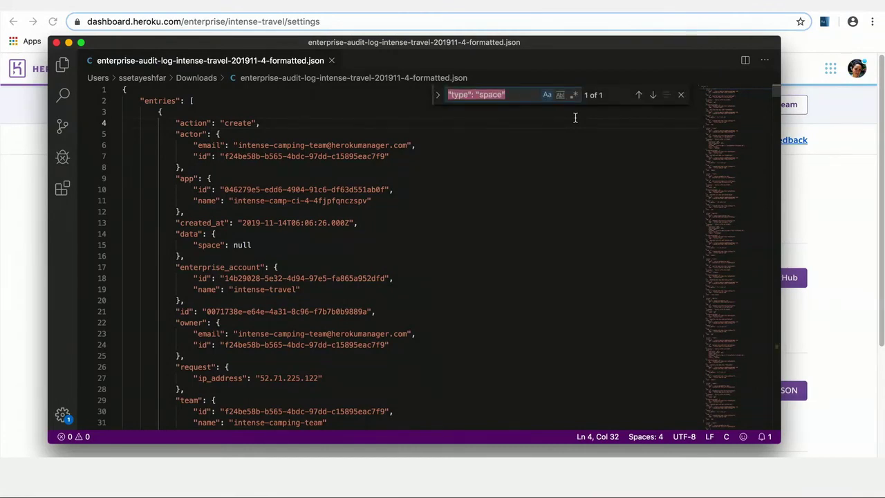
pyautogui.press('Return')
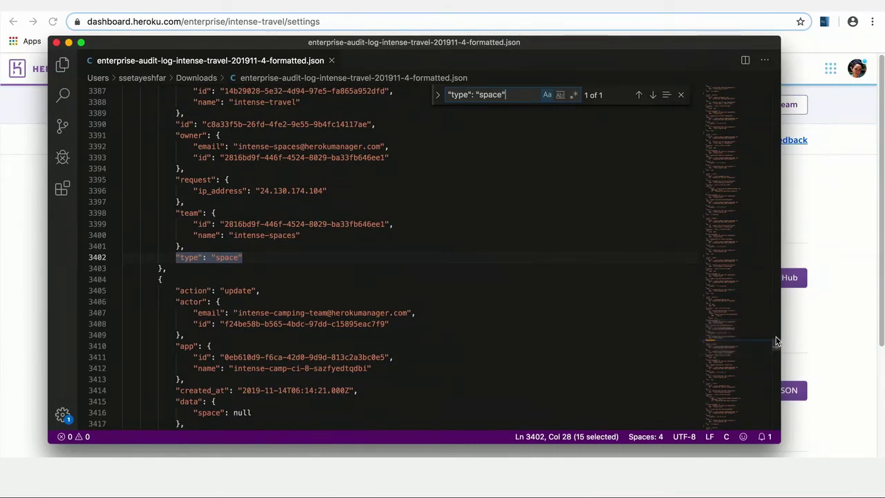
# - Examine the space entry's action, actor email, enterprise account name, team name and type, highlighting the relevant values
pyautogui.scroll(5, 775, 344)
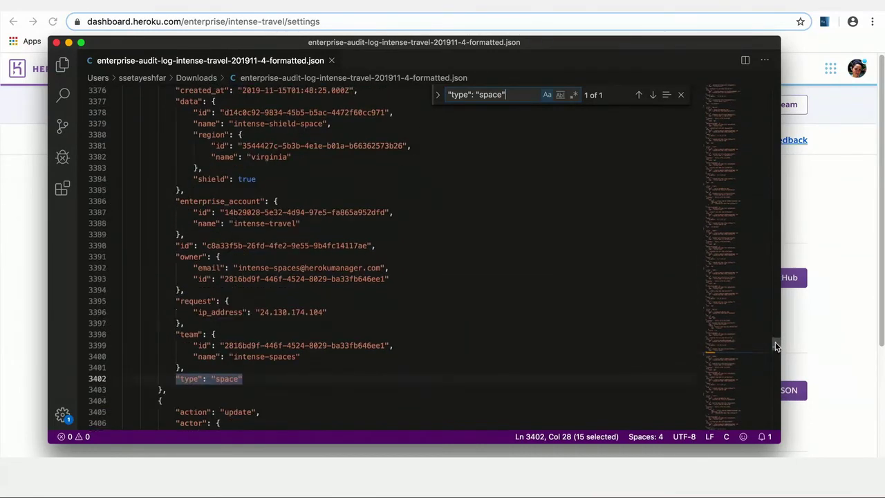
pyautogui.scroll(2, 775, 346)
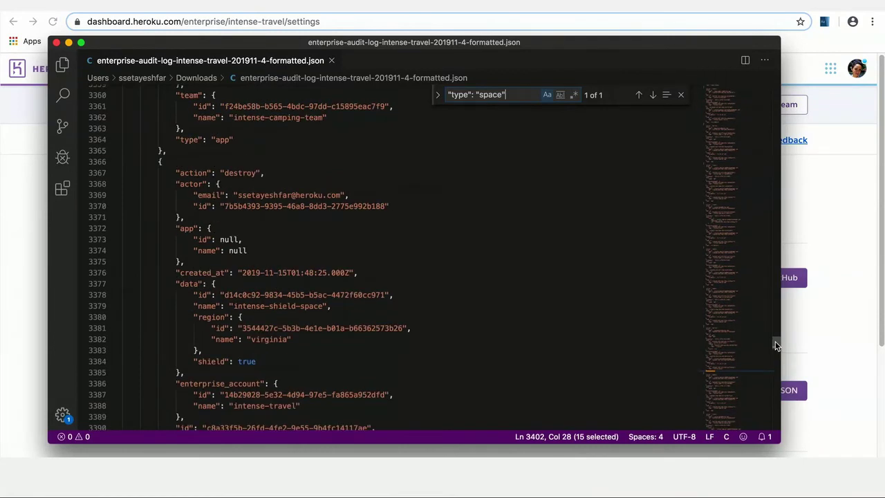
pyautogui.moveTo(225, 173); pyautogui.dragTo(350, 195)
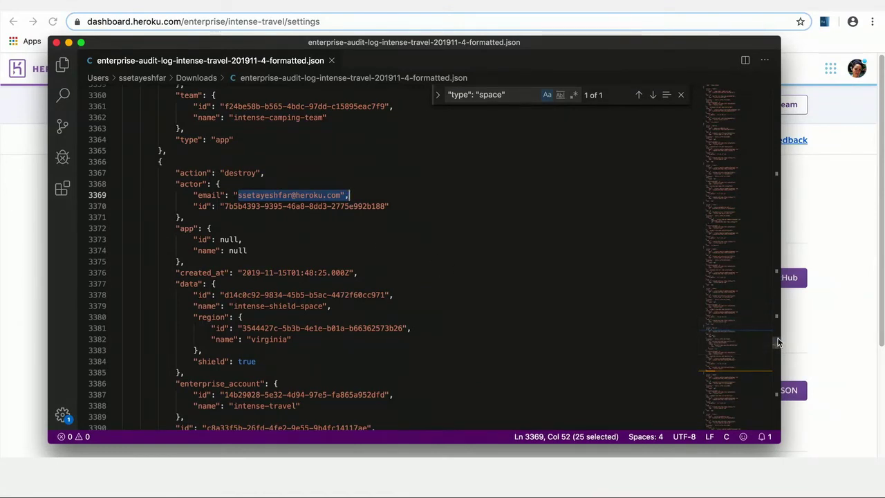
pyautogui.scroll(-3, 777, 343)
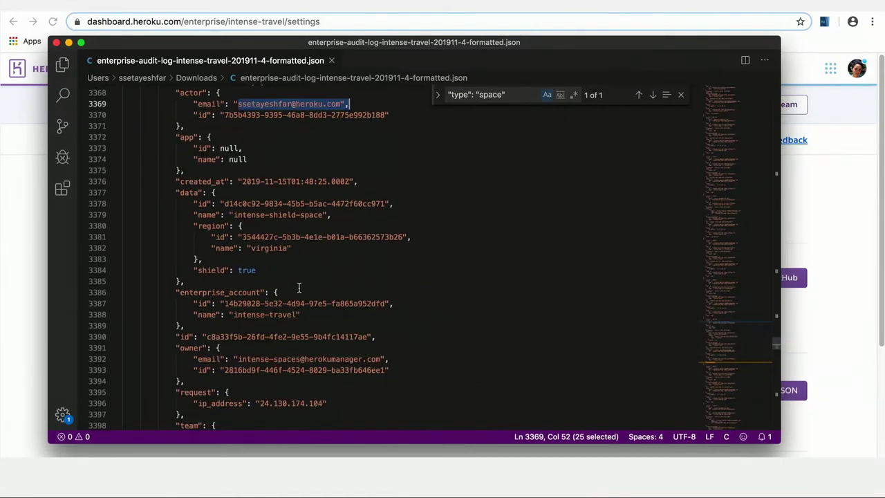
pyautogui.moveTo(185, 294); pyautogui.dragTo(300, 315)
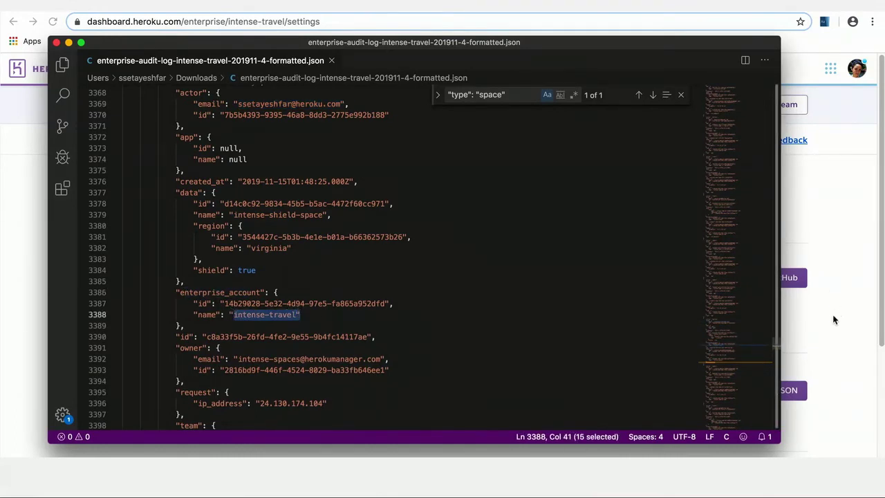
pyautogui.scroll(-5, 775, 341)
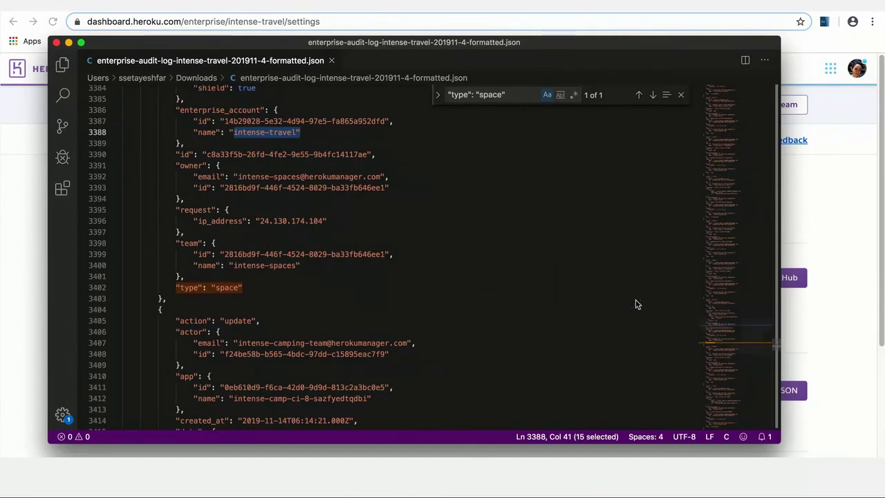
pyautogui.moveTo(179, 243); pyautogui.dragTo(299, 265)
pyautogui.moveTo(243, 288); pyautogui.dragTo(214, 287)
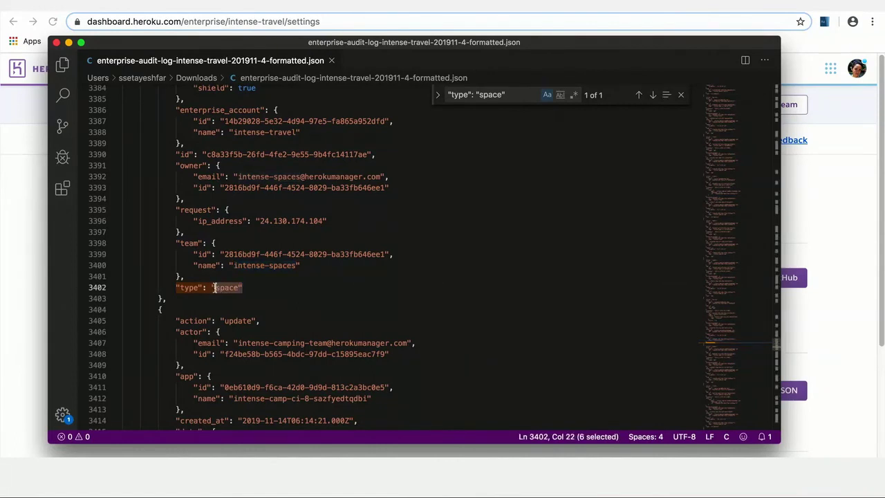